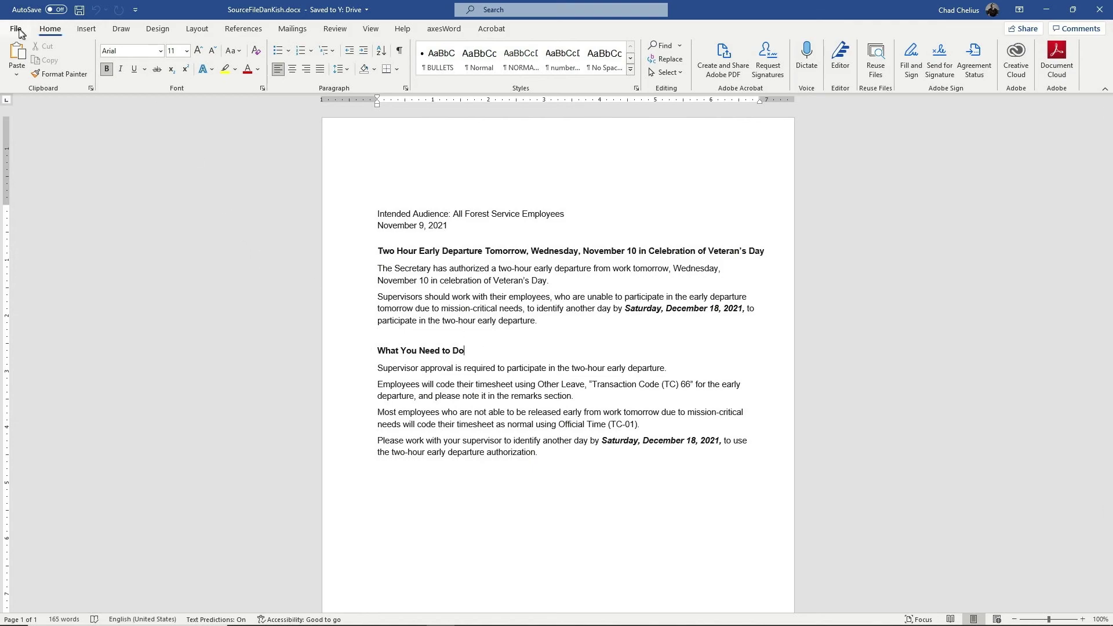
Choose PDF as the Save As format and review the PDF export options
click(16, 29)
click(35, 185)
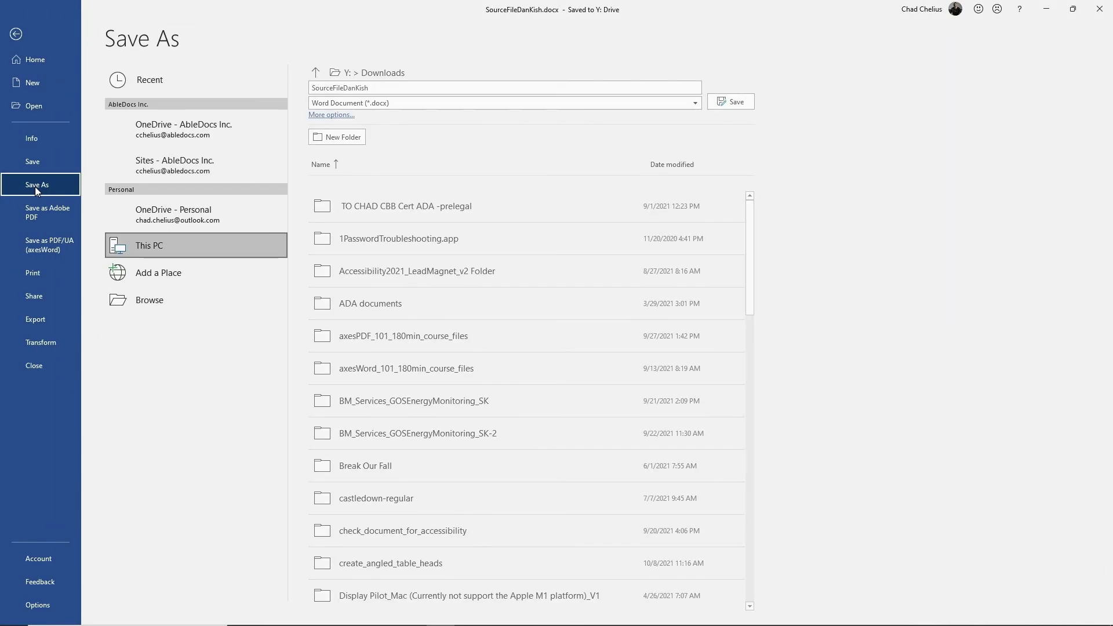
click(356, 104)
click(349, 176)
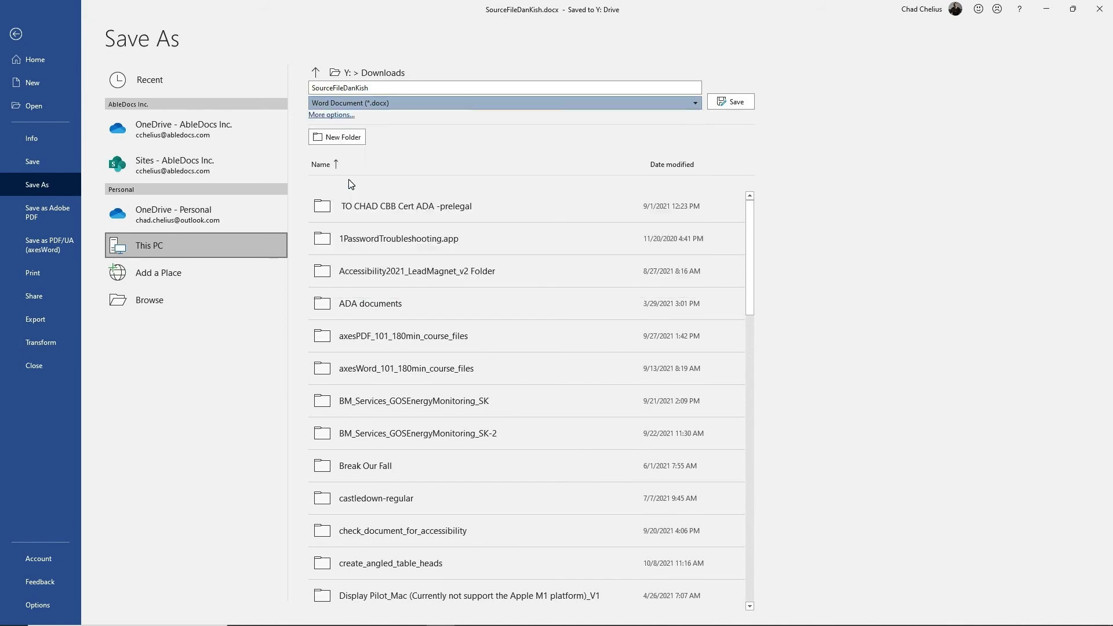
click(331, 115)
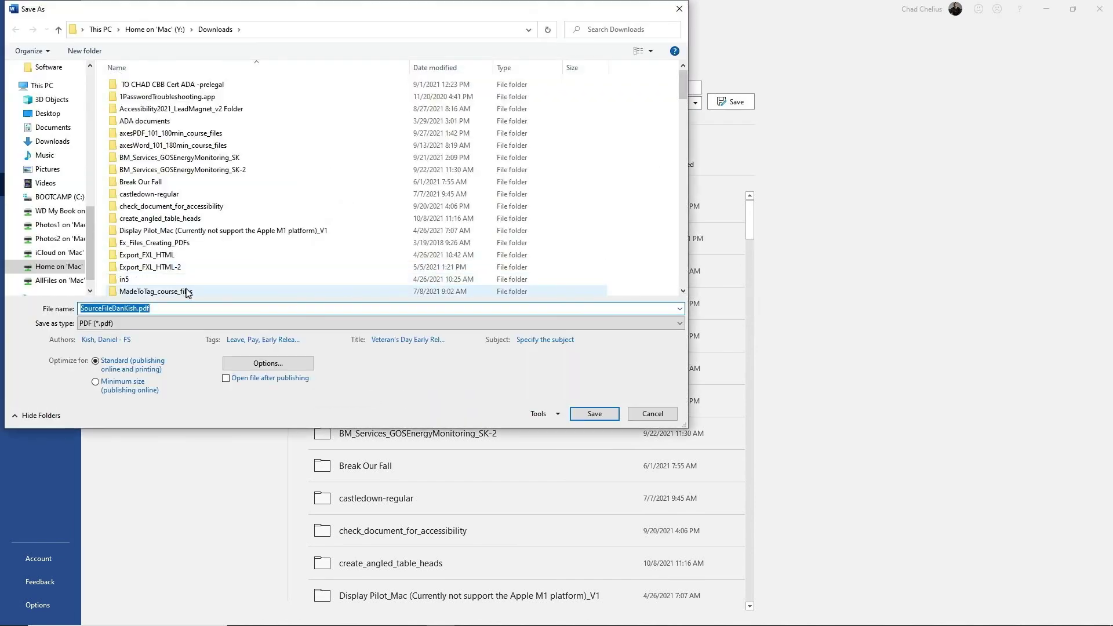
click(267, 365)
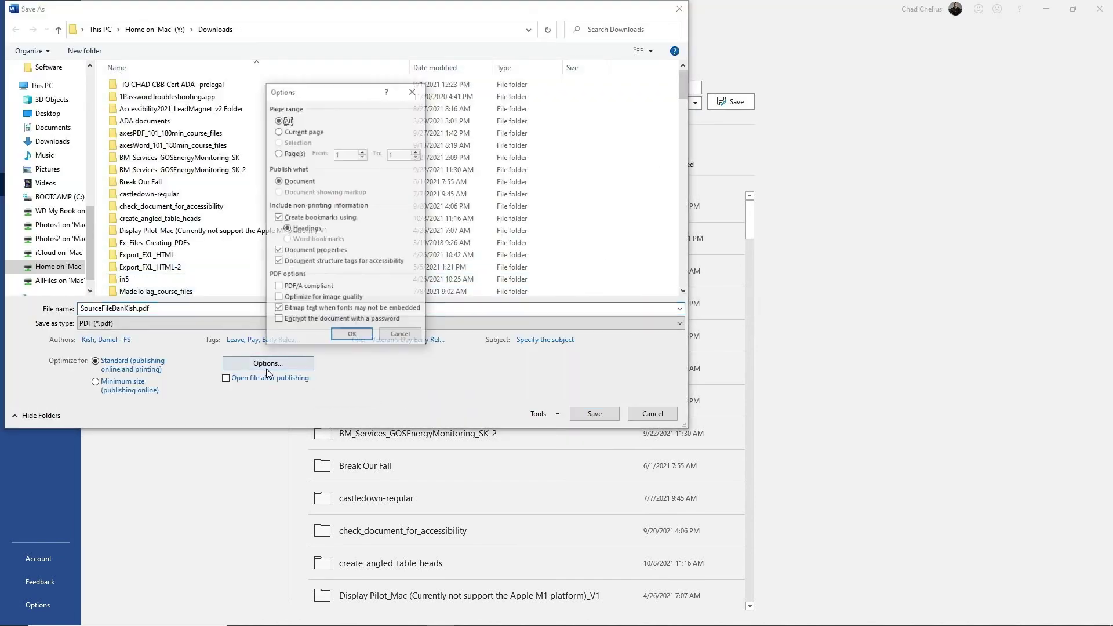
click(350, 336)
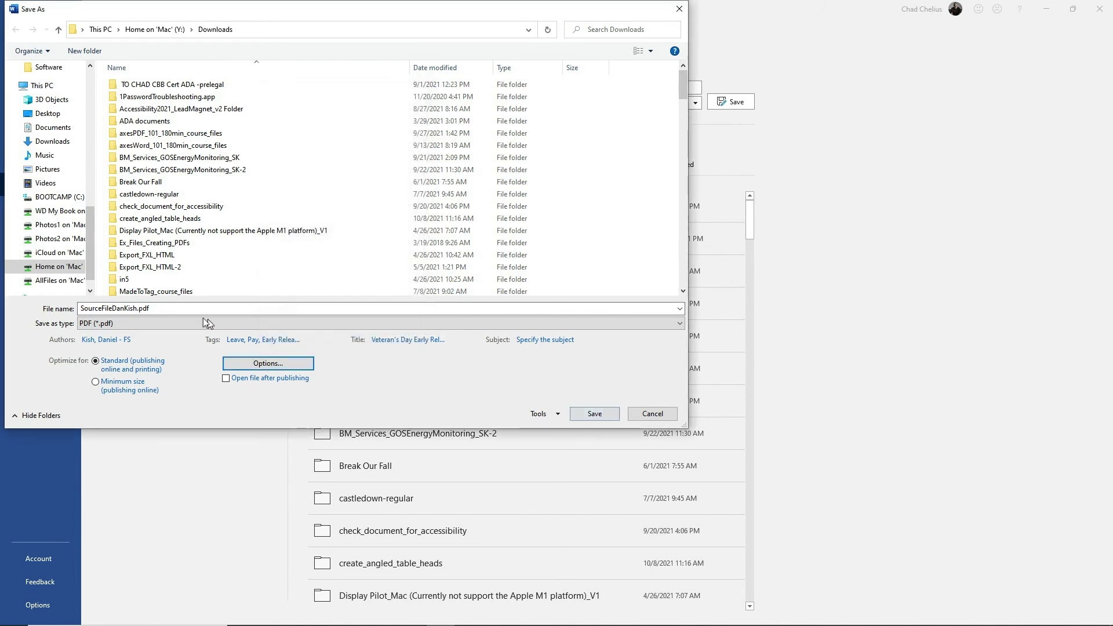
double_click(136, 309)
click(137, 310)
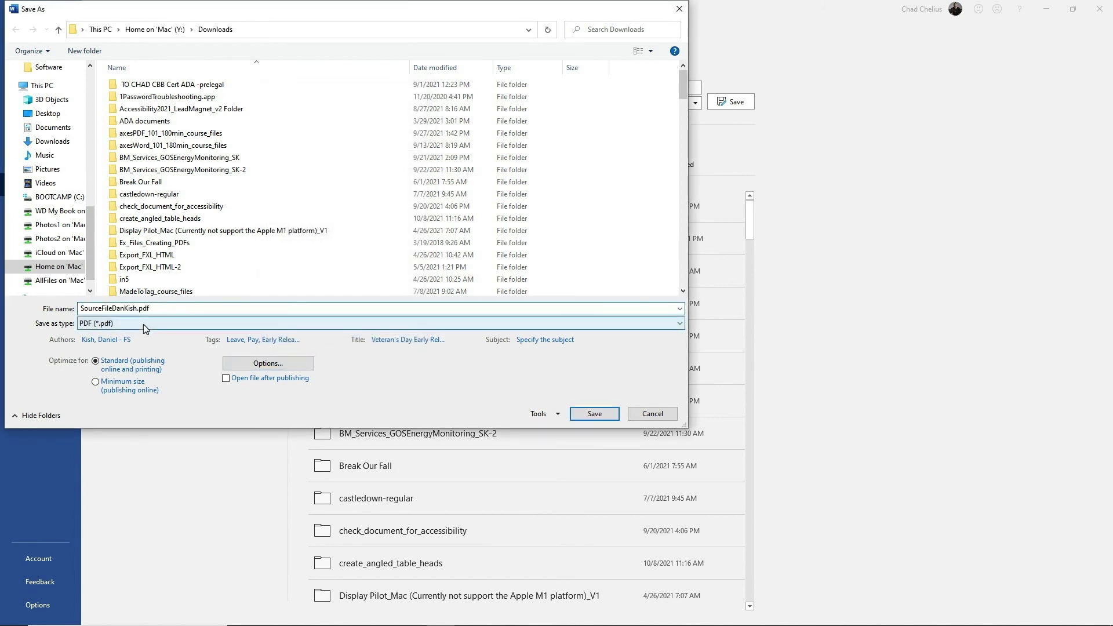
text(_chad)
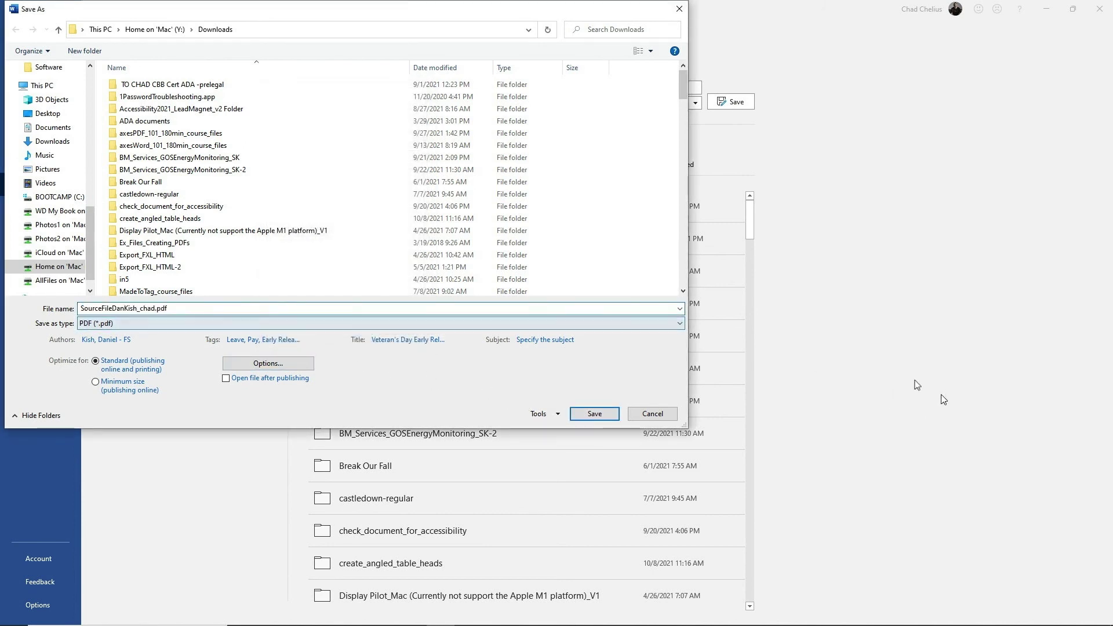
click(598, 415)
click(514, 352)
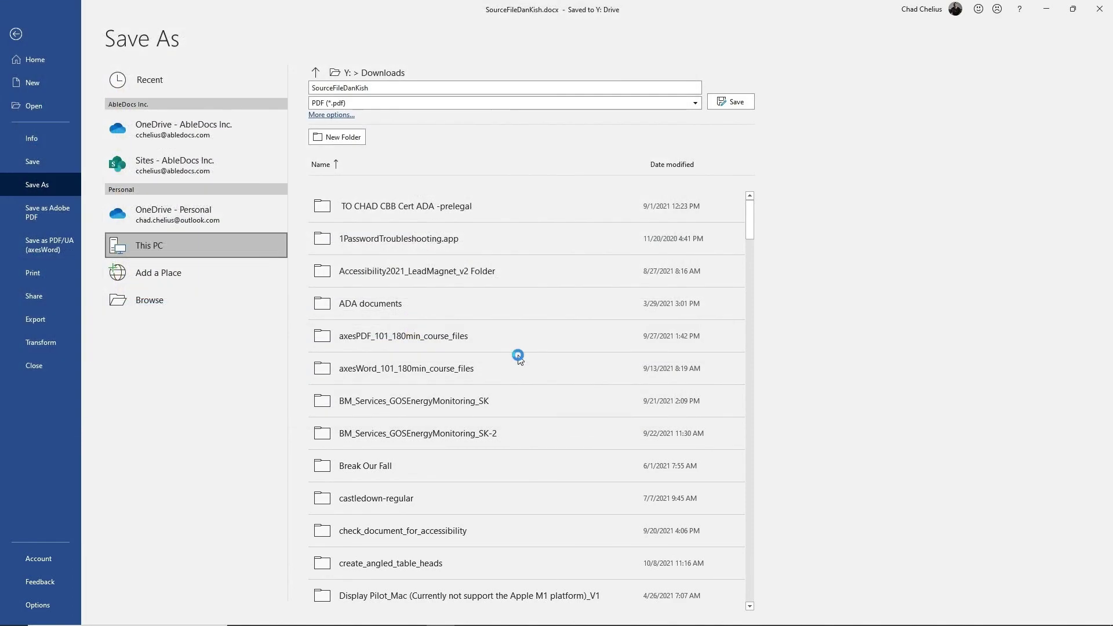
key(alt+Tab)
key(alt+Tab)
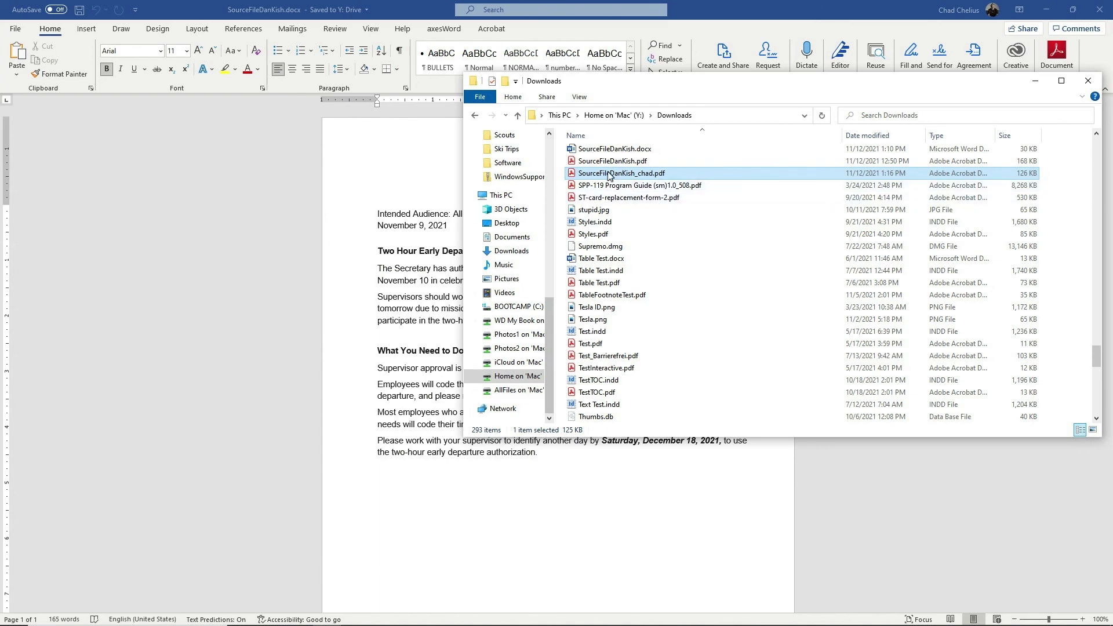
click(614, 115)
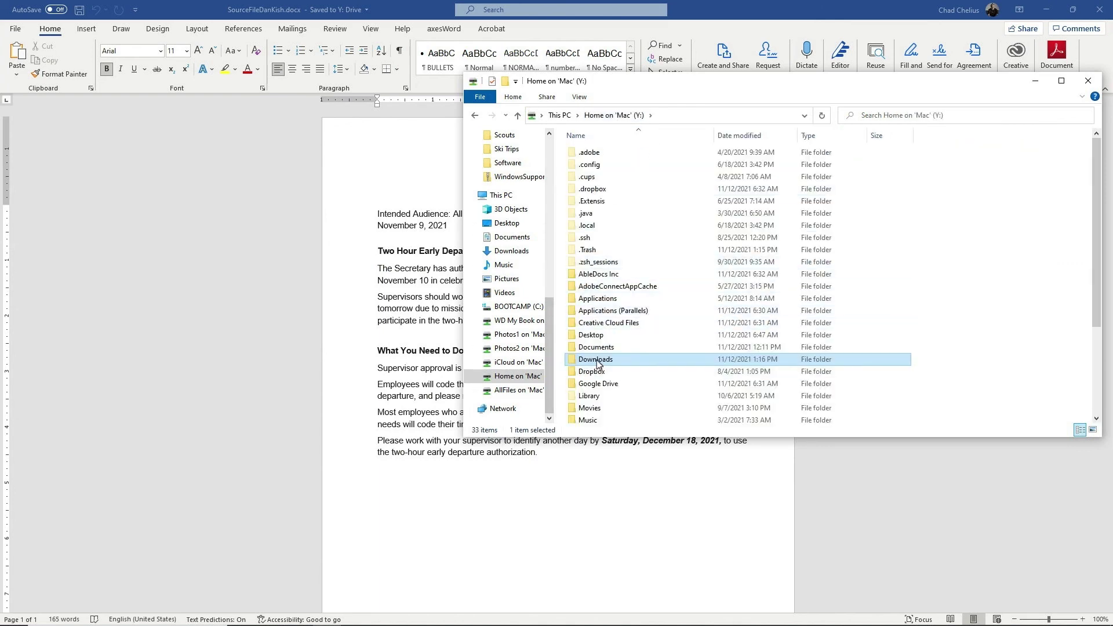
double_click(597, 359)
text(source)
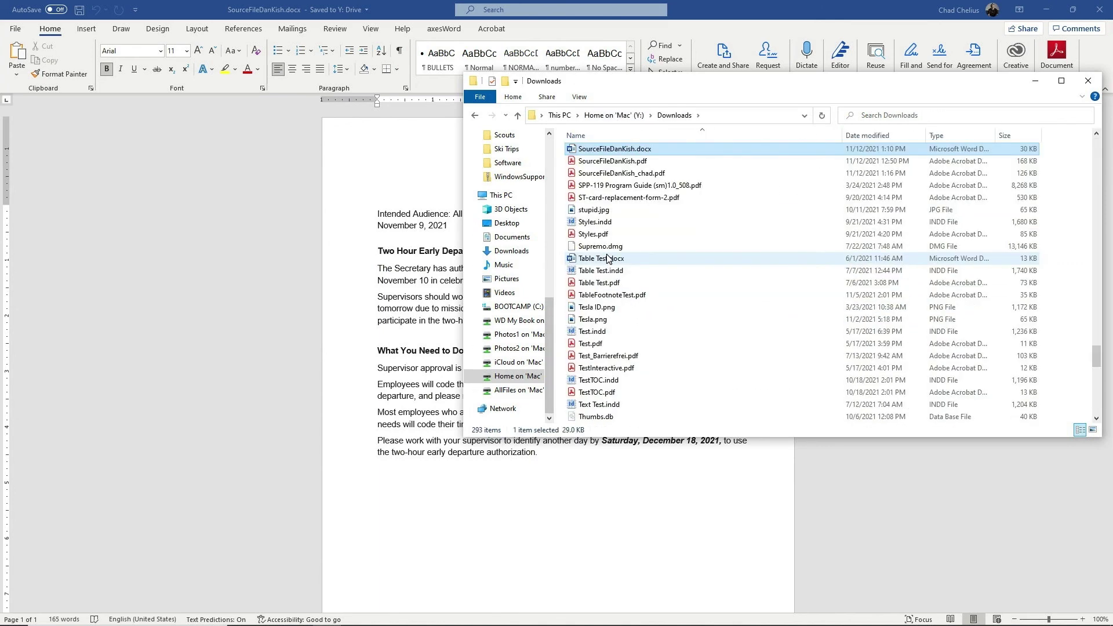
click(574, 174)
double_click(574, 174)
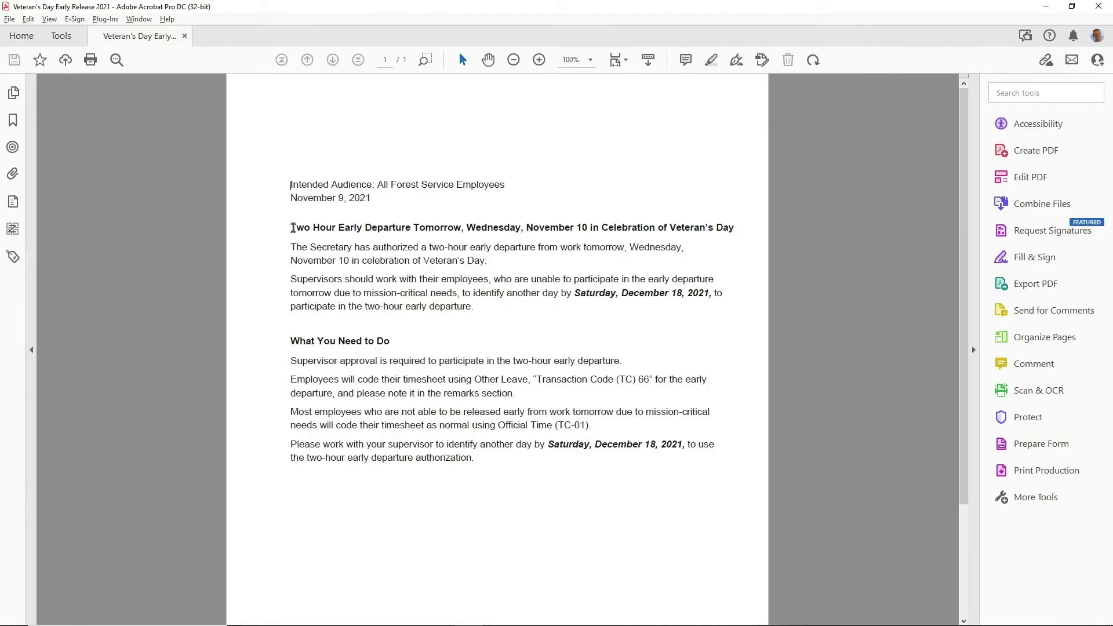
Expand the first <P>, the <H1> and the next two <P> tags to inspect their Path elements
click(13, 257)
click(77, 170)
click(56, 171)
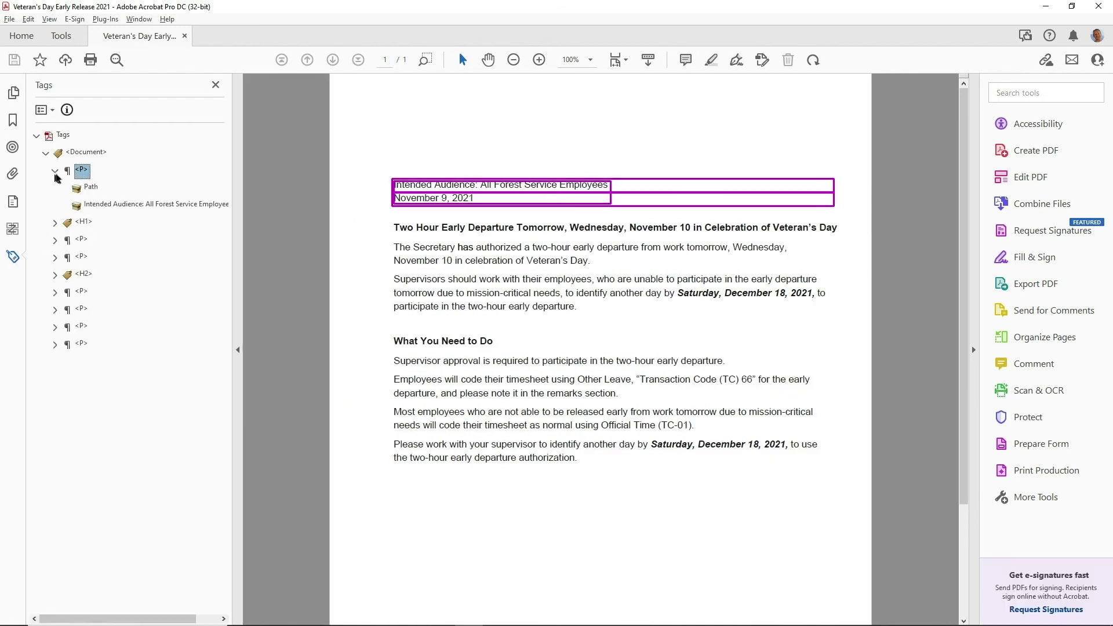
click(91, 186)
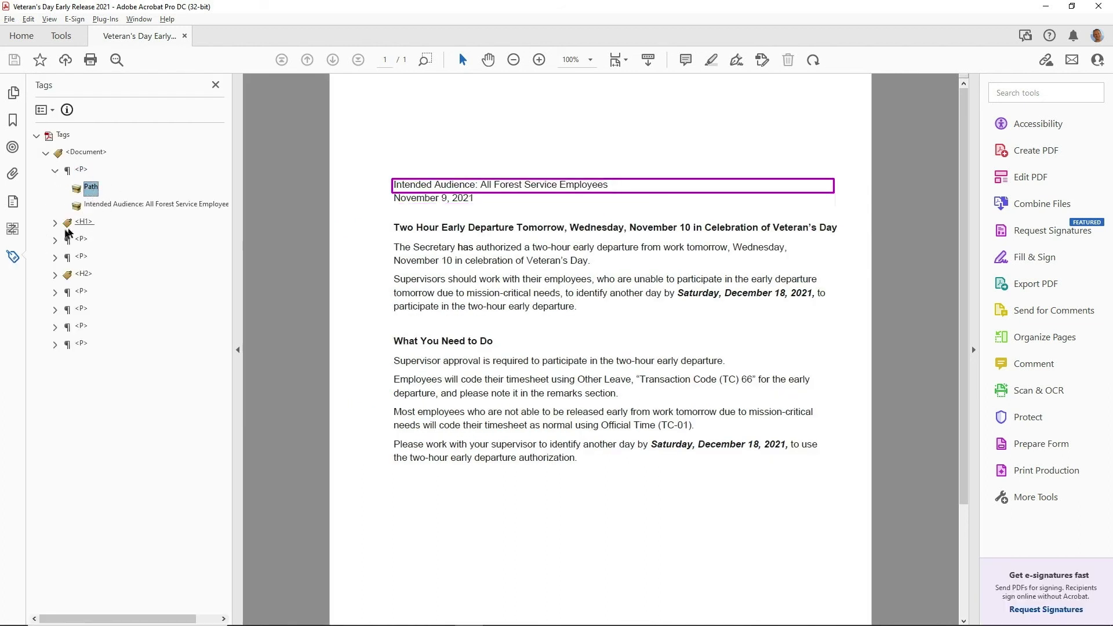
click(54, 226)
click(91, 239)
click(55, 275)
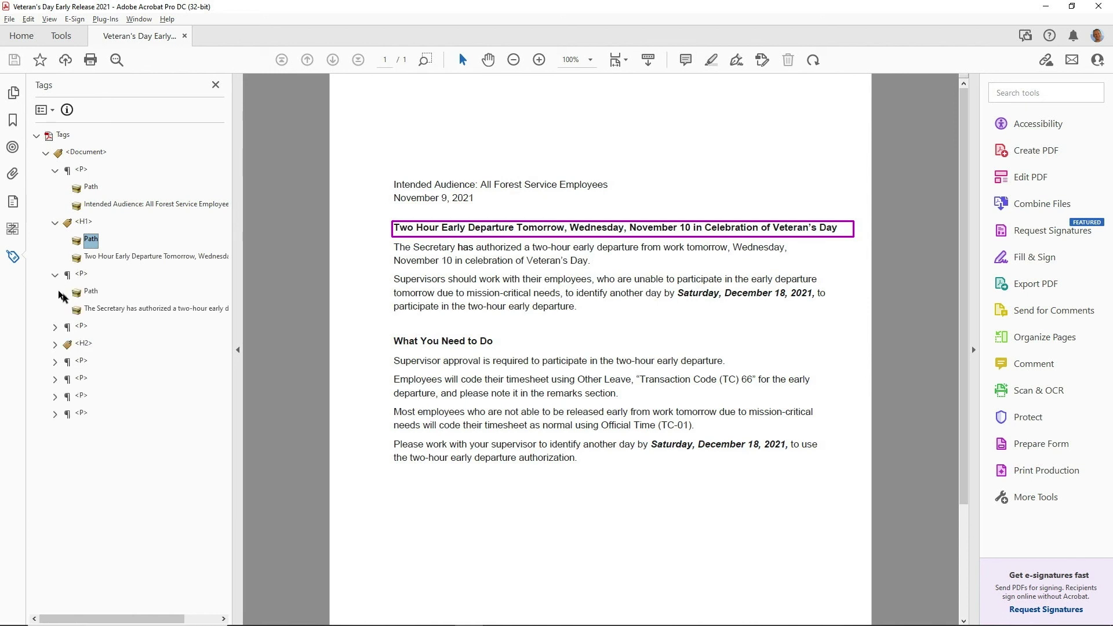
click(91, 291)
click(55, 326)
click(91, 343)
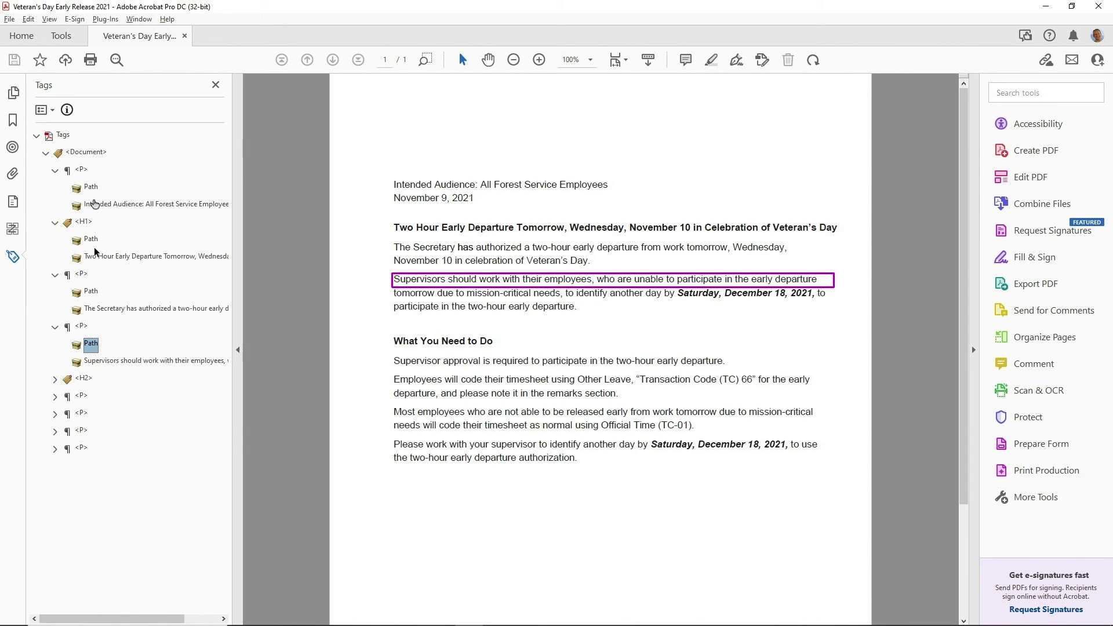
click(12, 202)
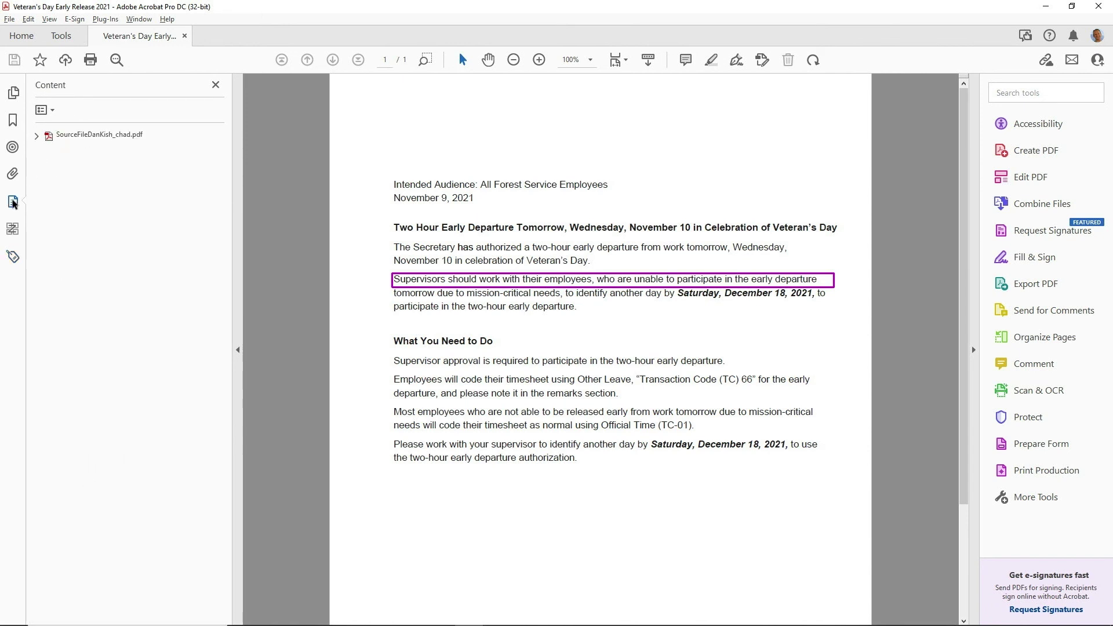
Expand Page 1's content containers and inspect the Path near the Intended Audience container
click(36, 136)
click(46, 153)
click(55, 188)
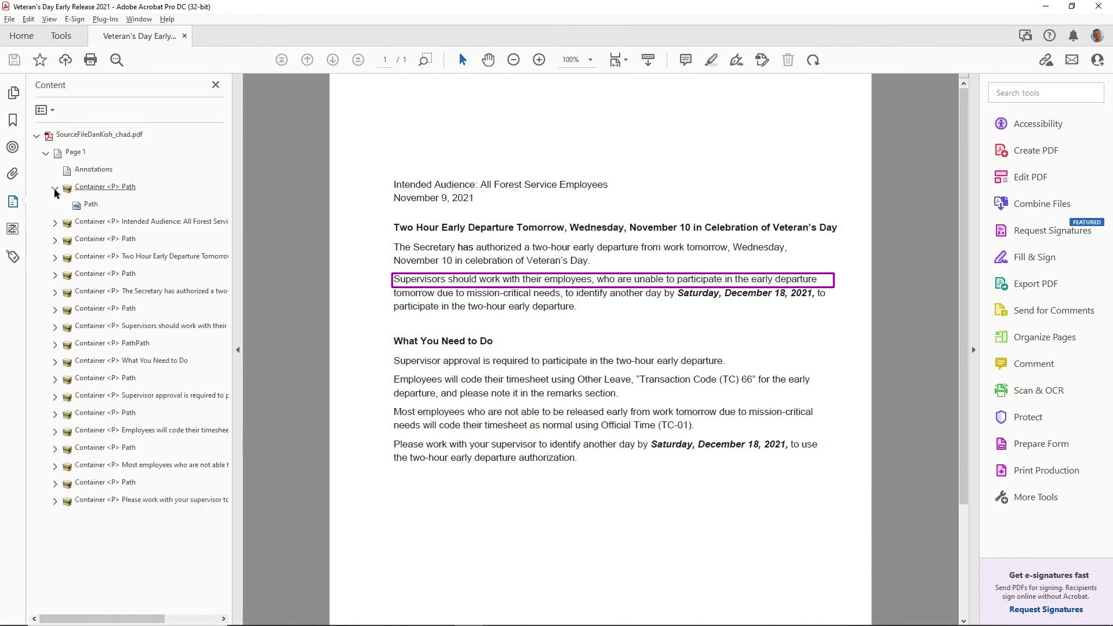
click(55, 222)
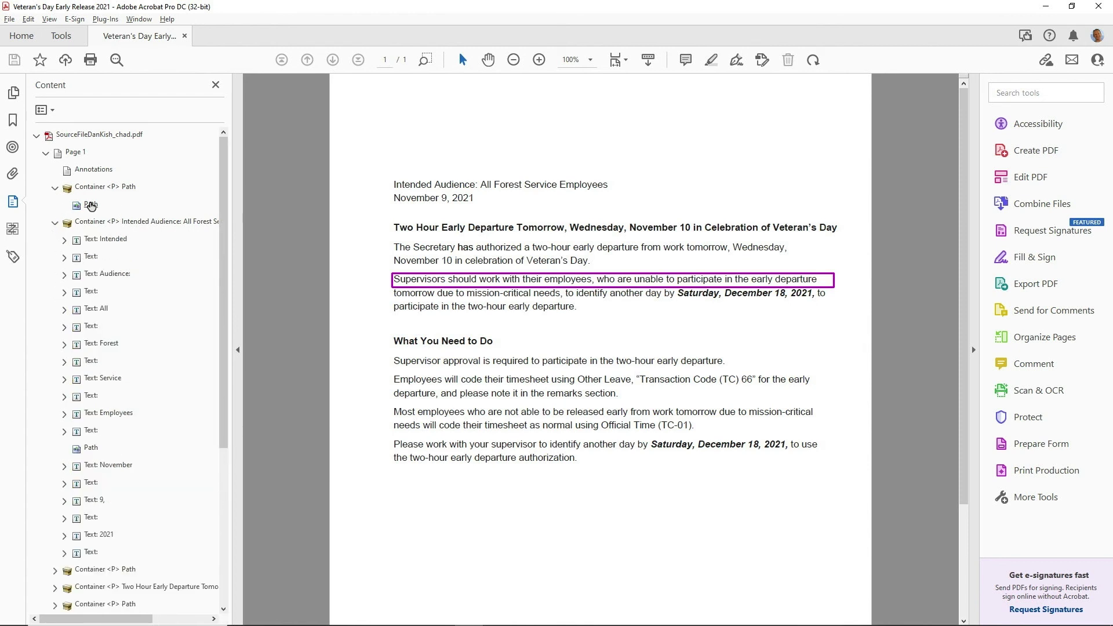
click(90, 206)
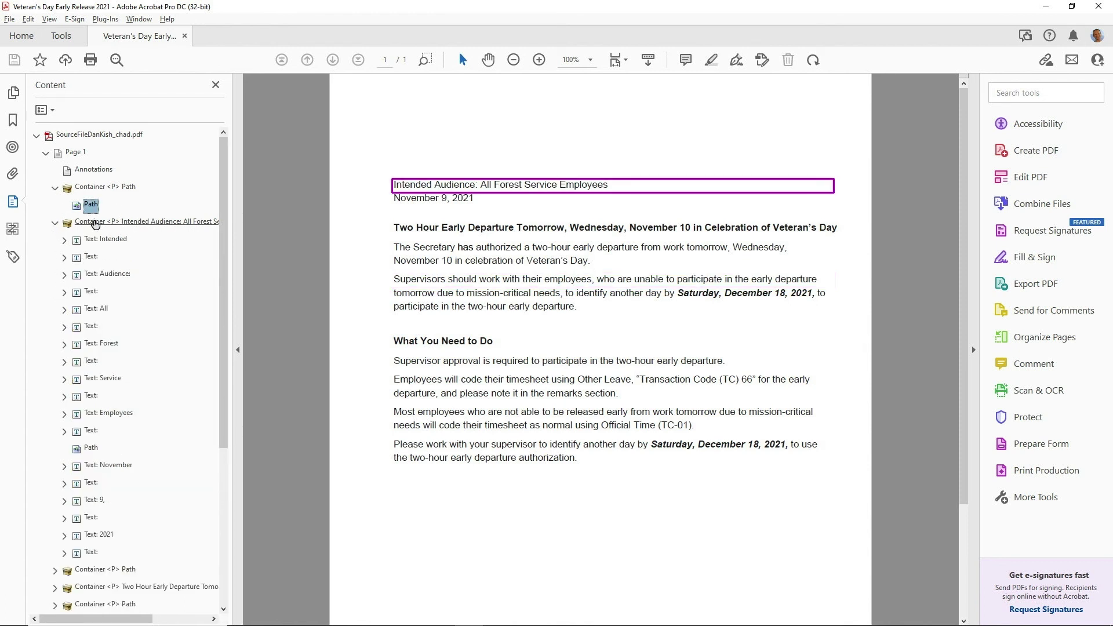
drag(95, 225, 95, 224)
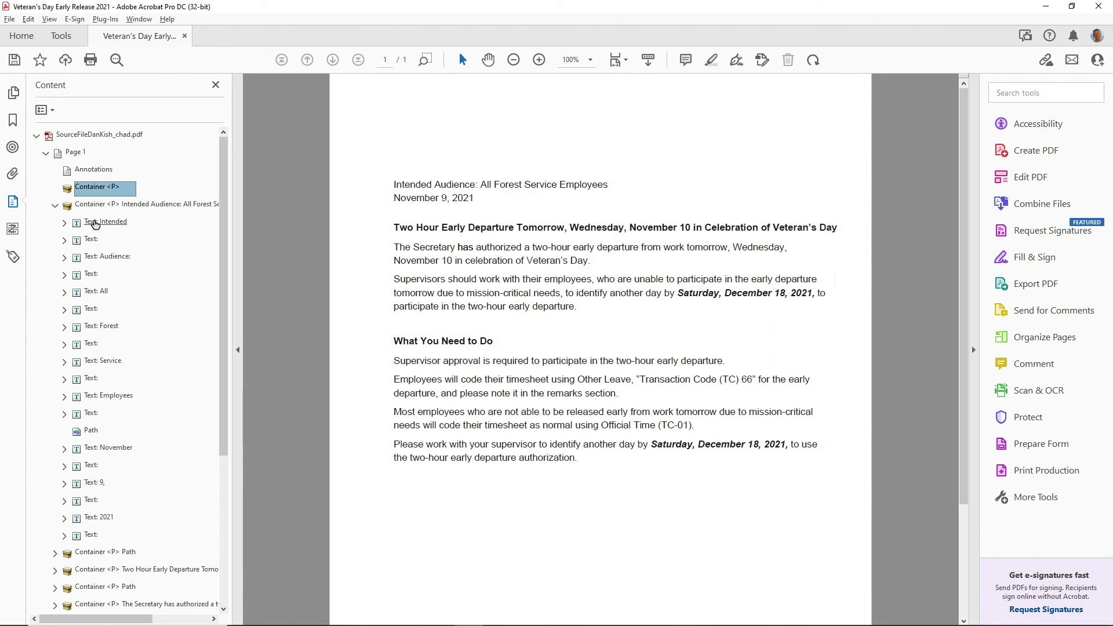
key(Down)
key(Down)
key(Down)
key(Down)
key(Down)
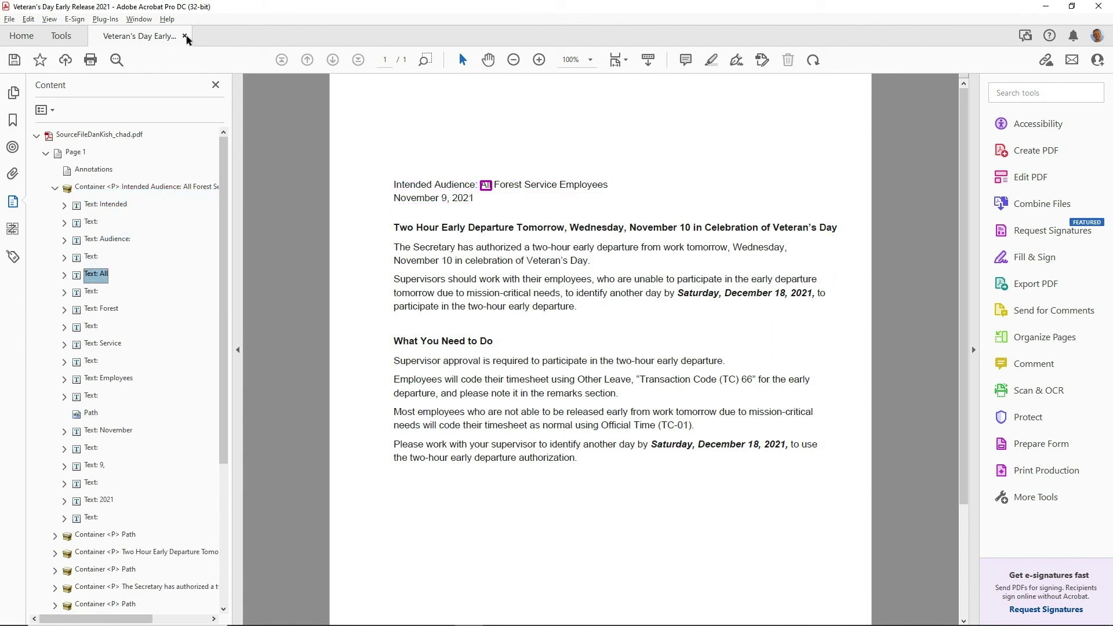
Close the memo PDF without saving changes and return to Word
click(186, 39)
click(623, 344)
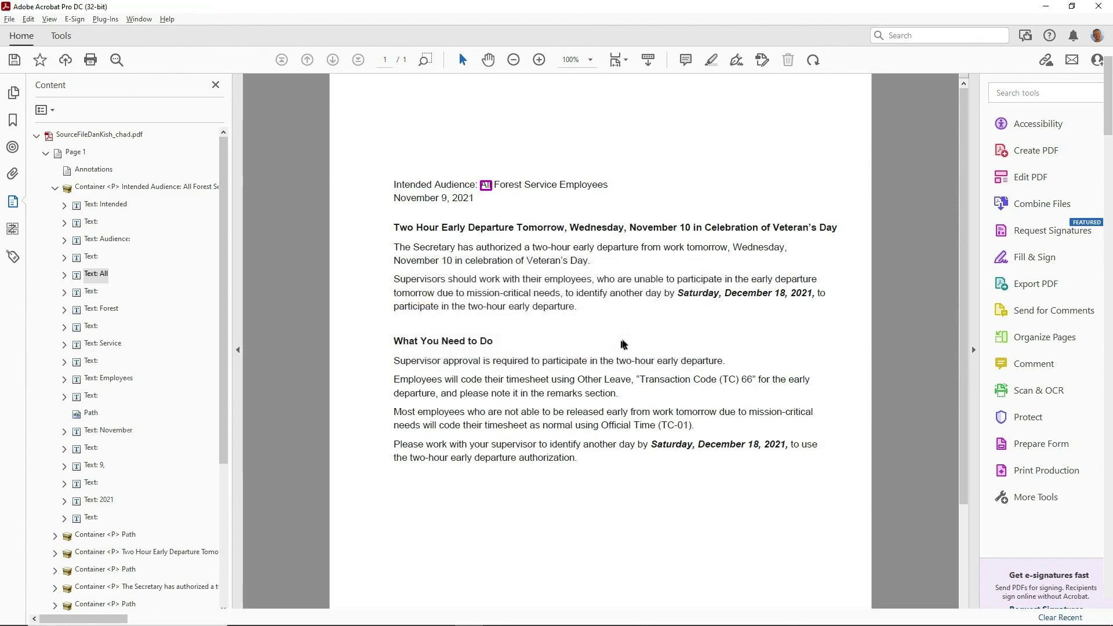
key(alt+Tab)
key(Tab)
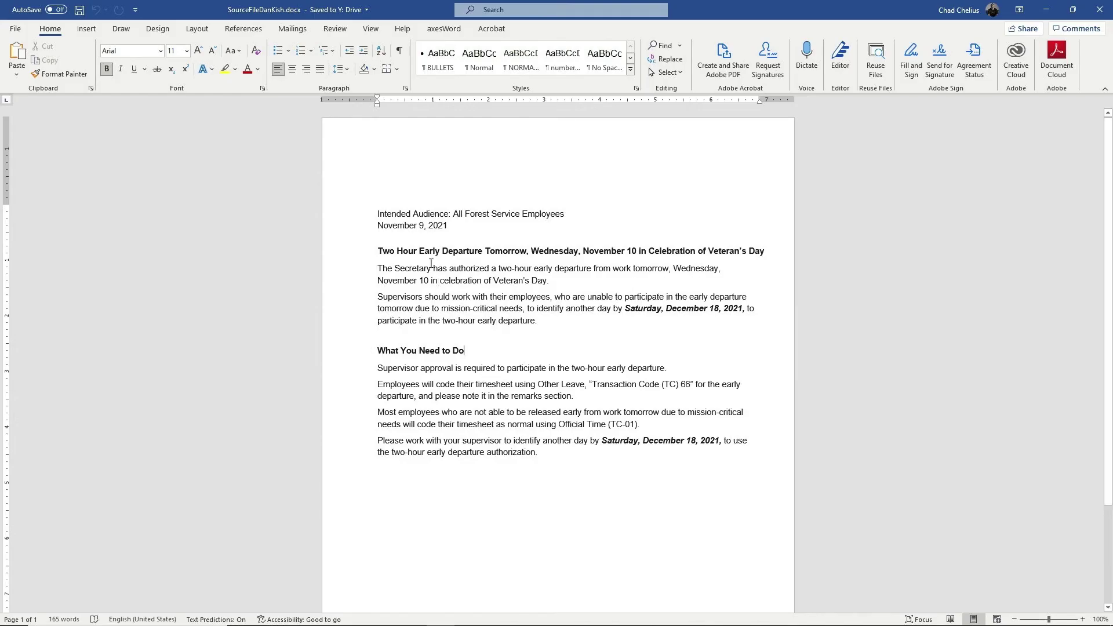
Apply the NORMAL REAL style to the entire memo text
click(431, 266)
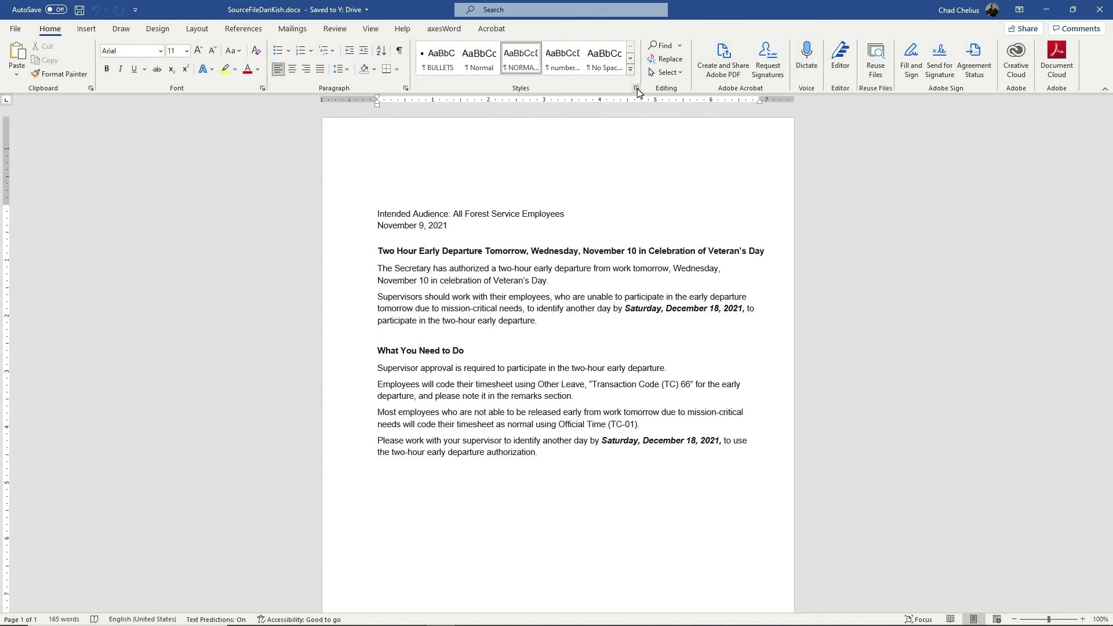
click(635, 88)
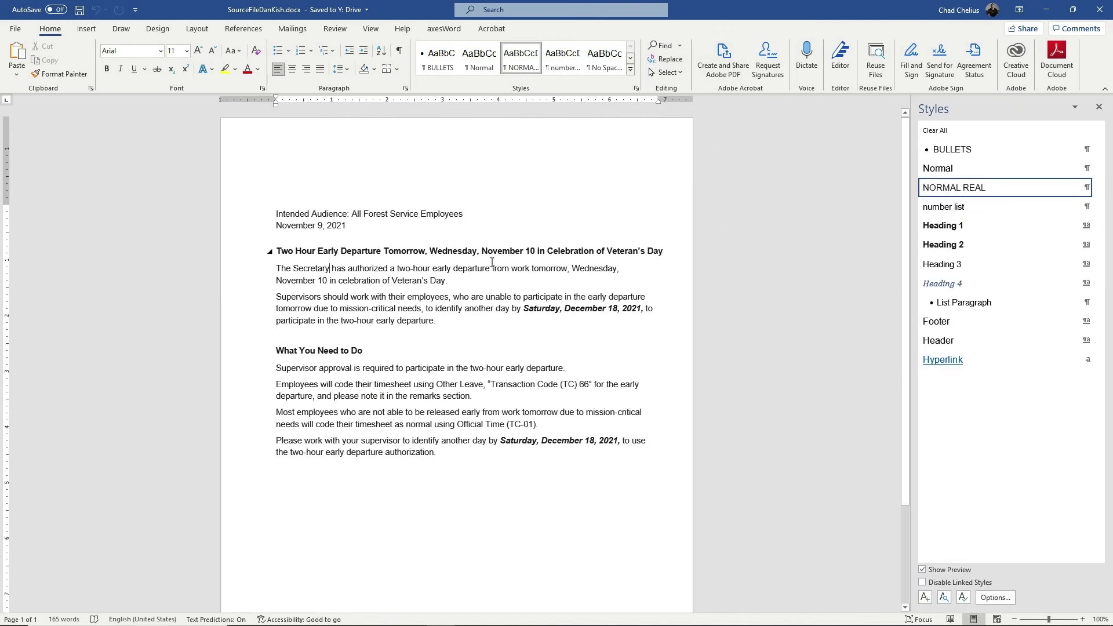
key(ctrl+a)
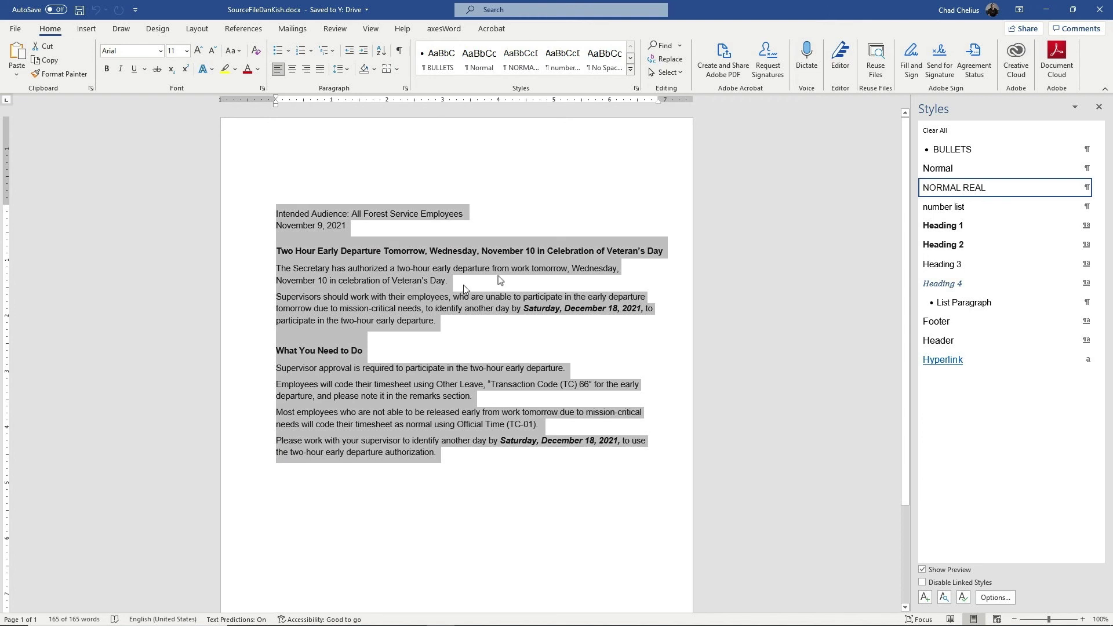
click(955, 187)
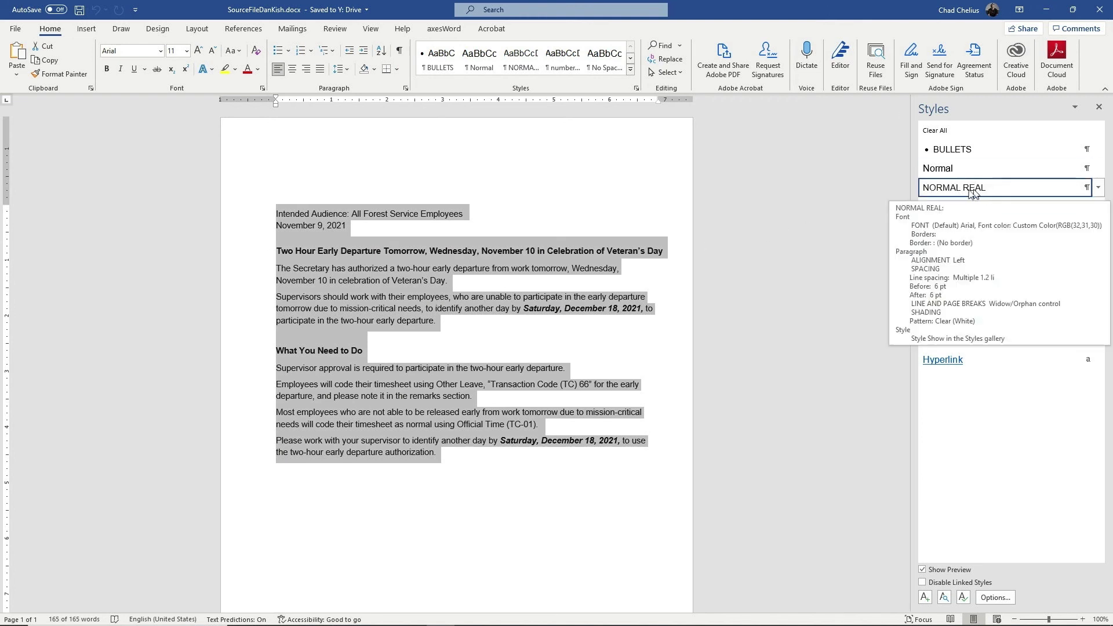
click(474, 459)
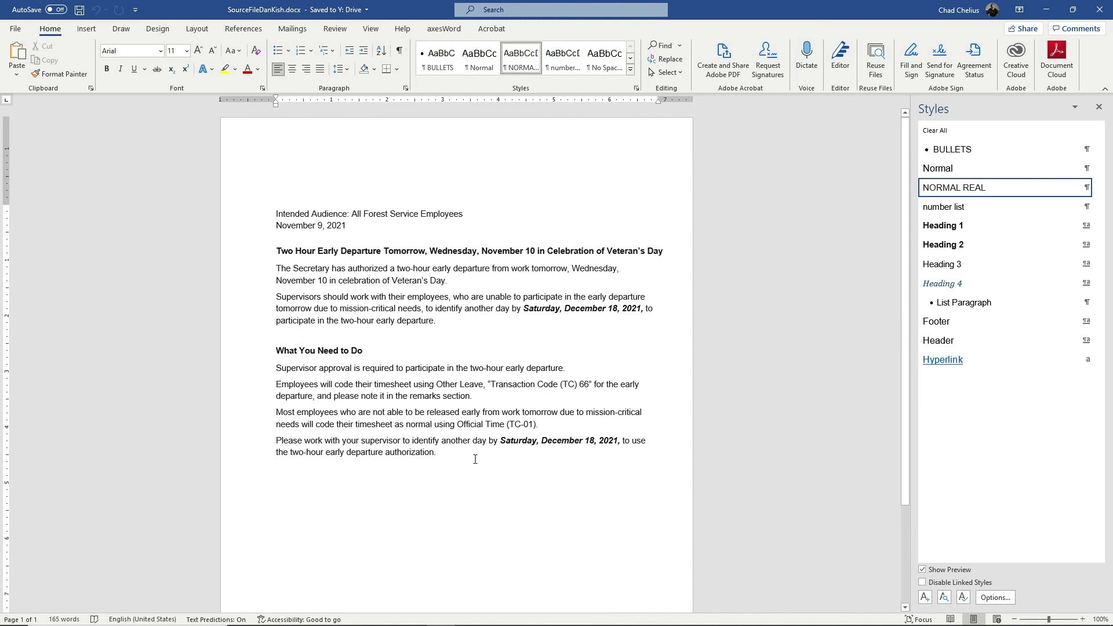
Check the What You Need to Do heading's style and view NORMAL REAL's description
key(ctrl+a)
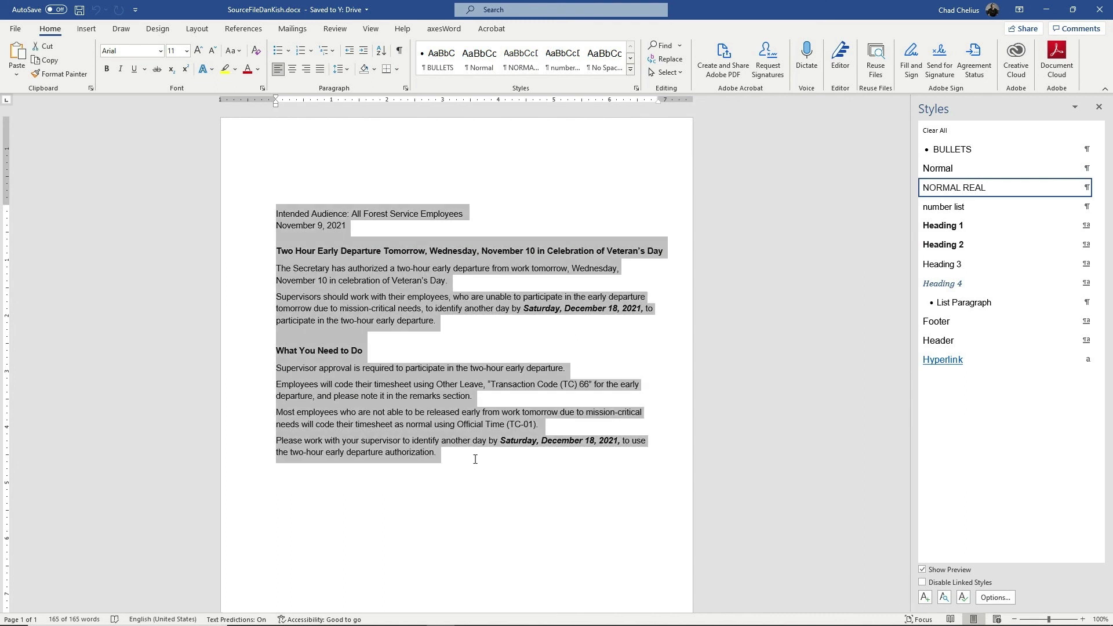
click(439, 351)
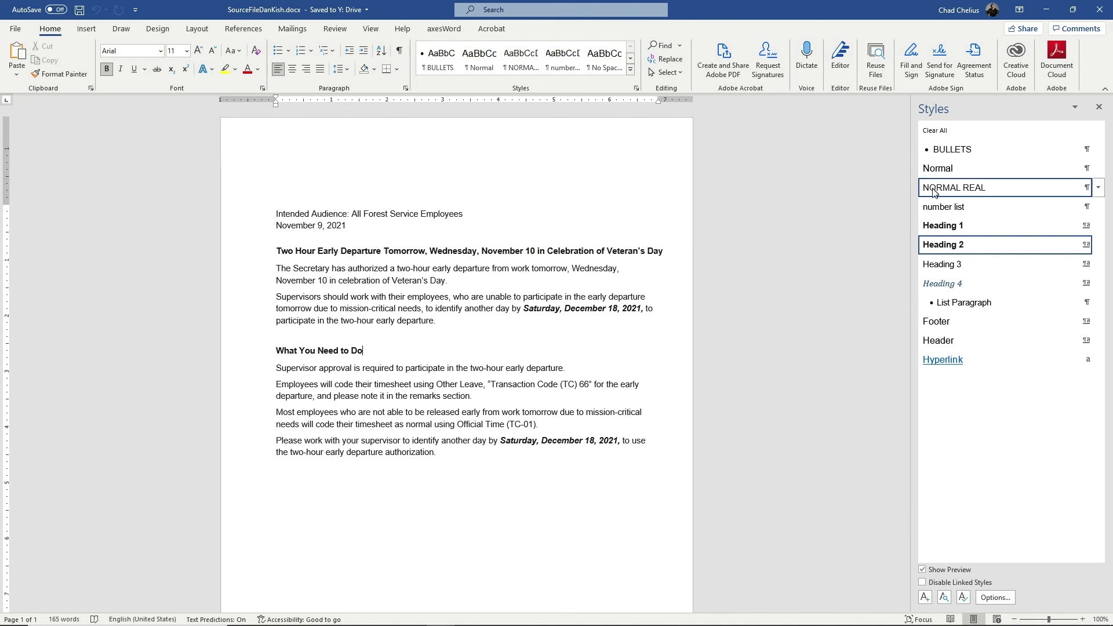
mouse_move(932, 191)
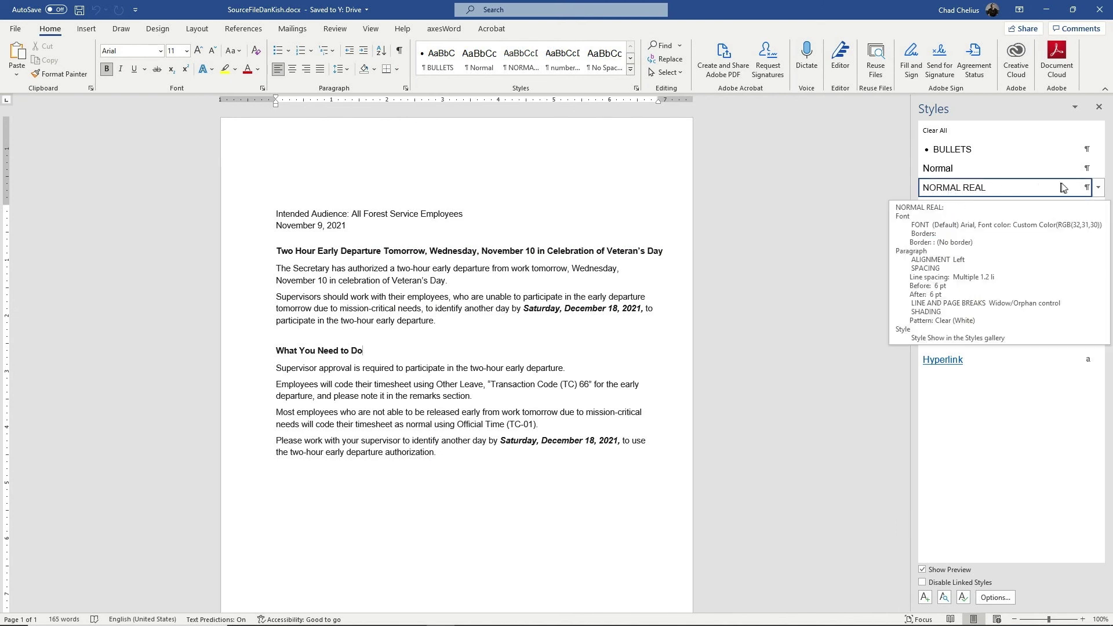
Edit the NORMAL REAL style's borders and shading, setting the Shading fill to No Color
click(1099, 189)
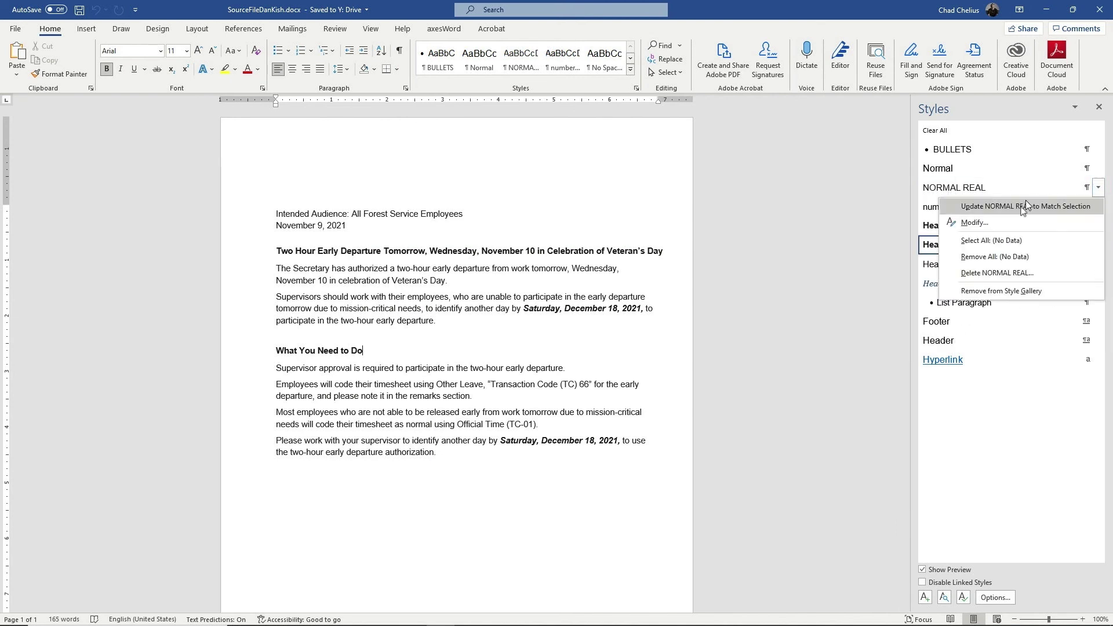
click(974, 223)
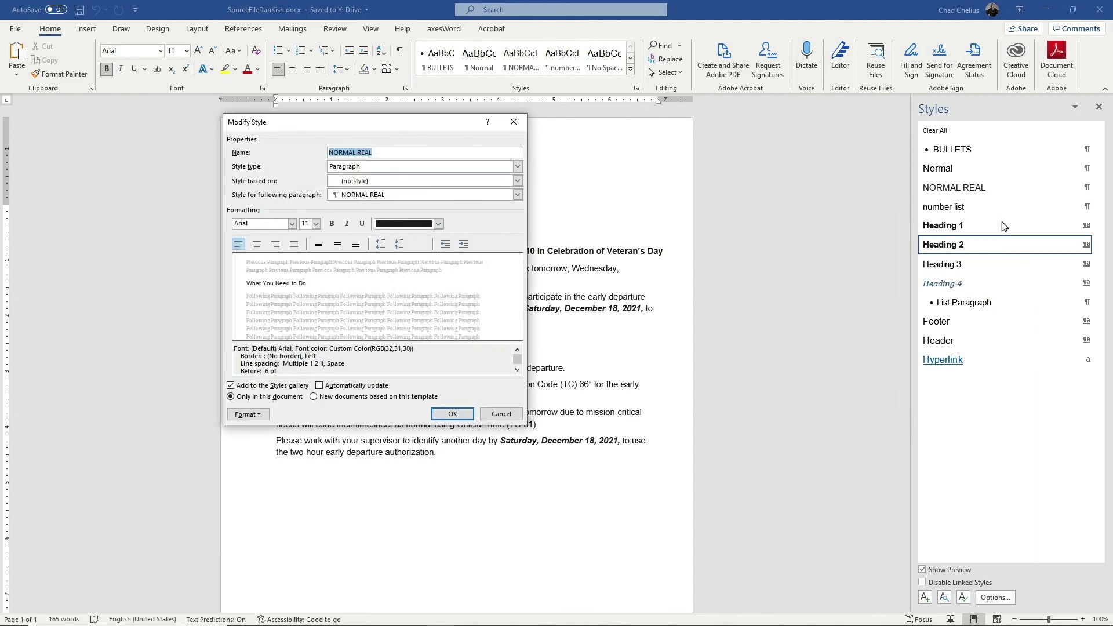
click(248, 414)
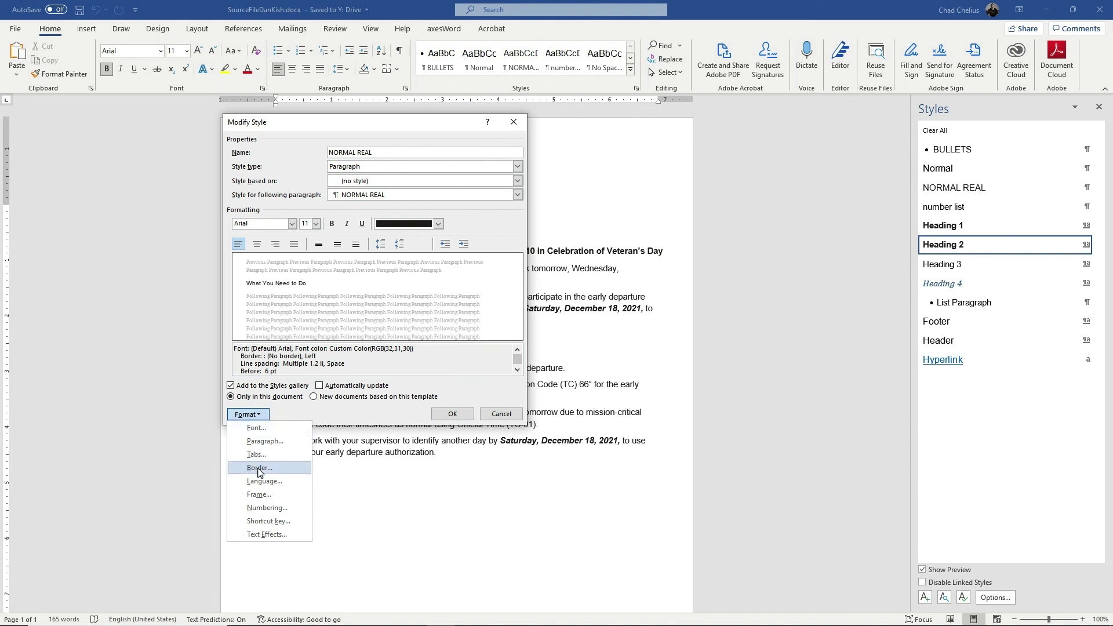
click(259, 468)
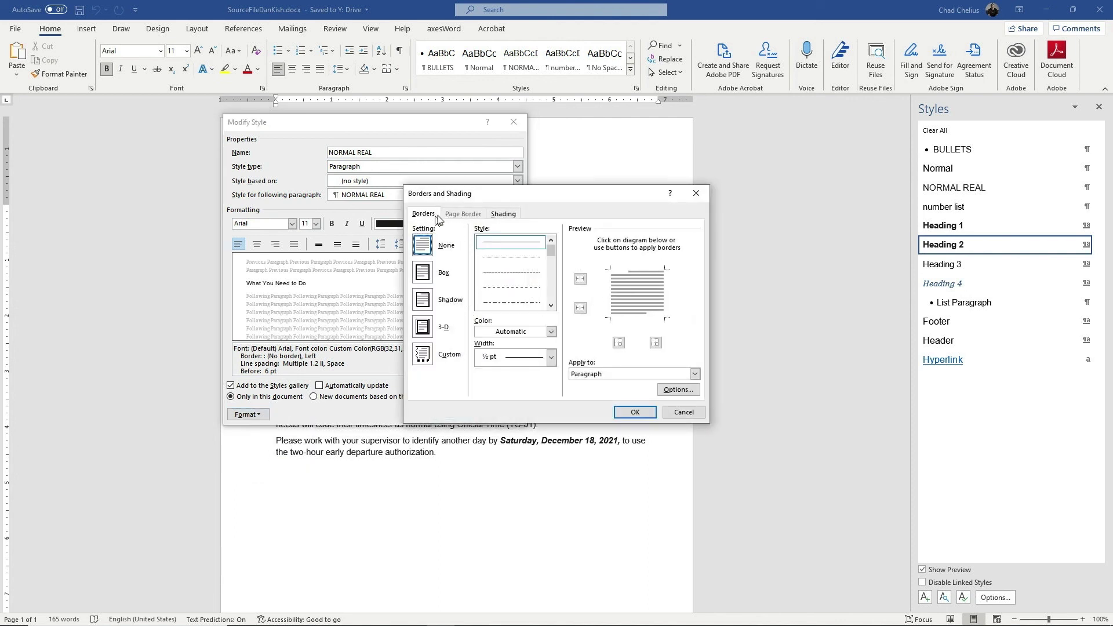
drag(578, 194, 343, 182)
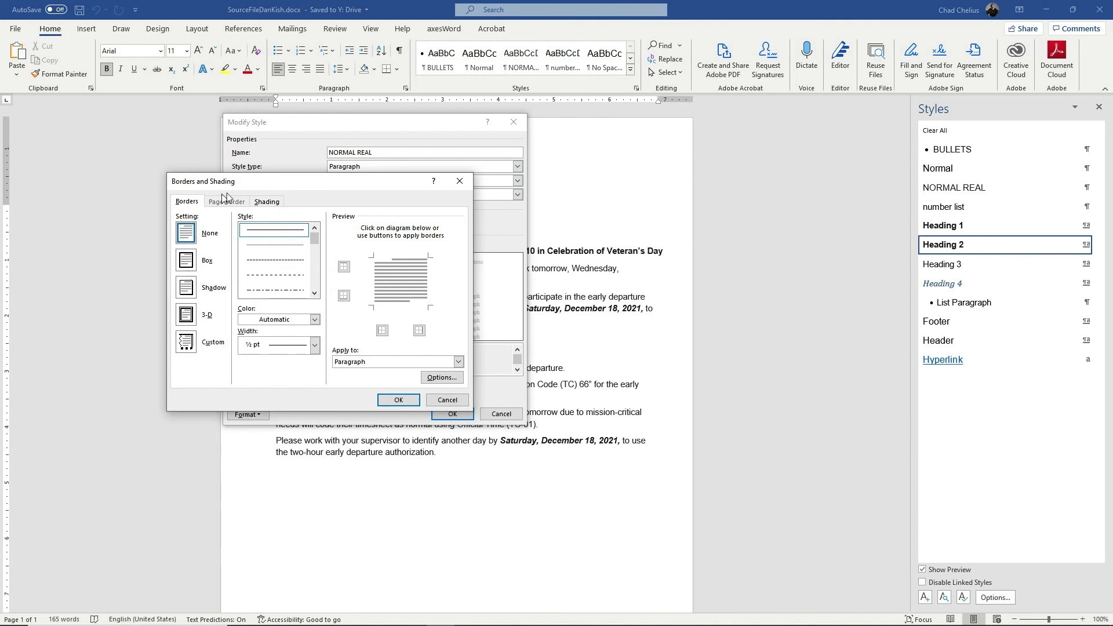
click(266, 203)
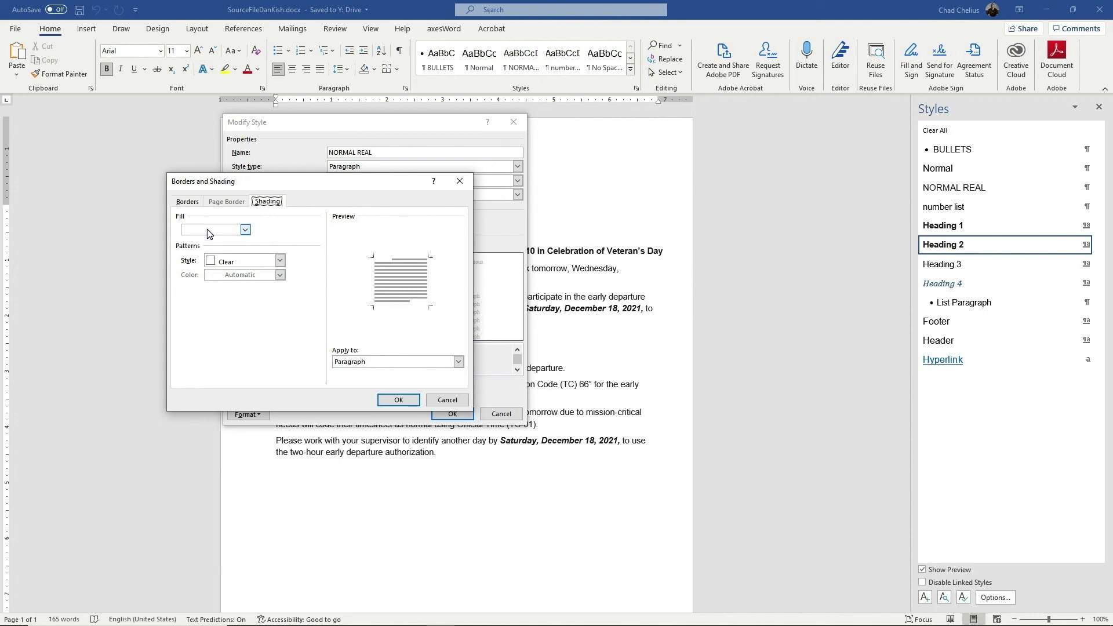
click(245, 230)
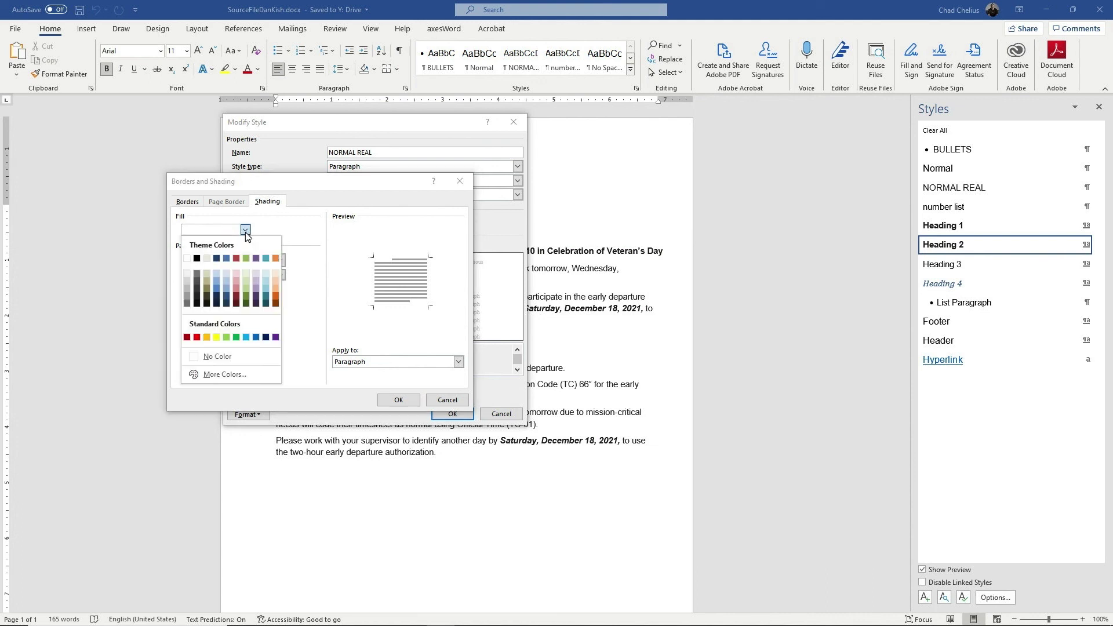
click(228, 360)
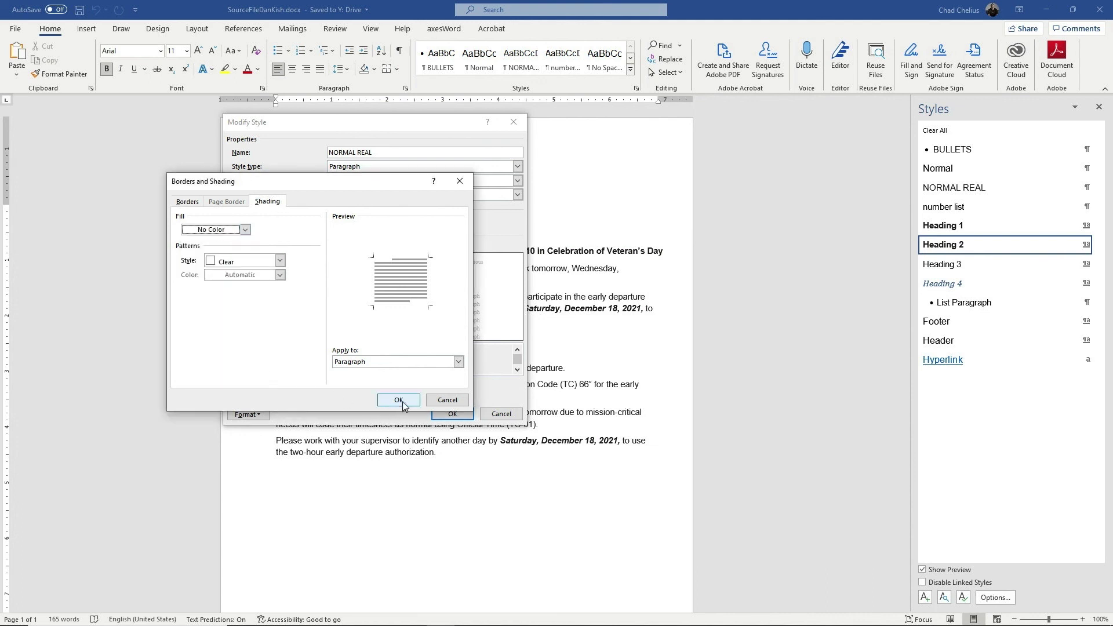
click(398, 400)
click(452, 414)
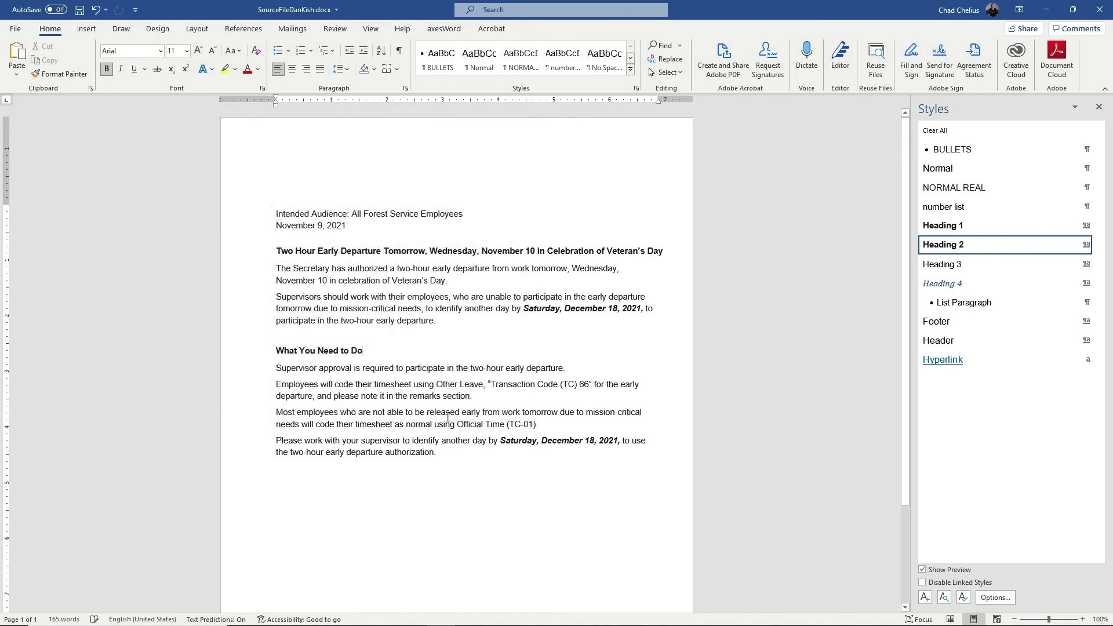
Choose PDF in Save As, then decline overwriting the existing PDF
click(15, 28)
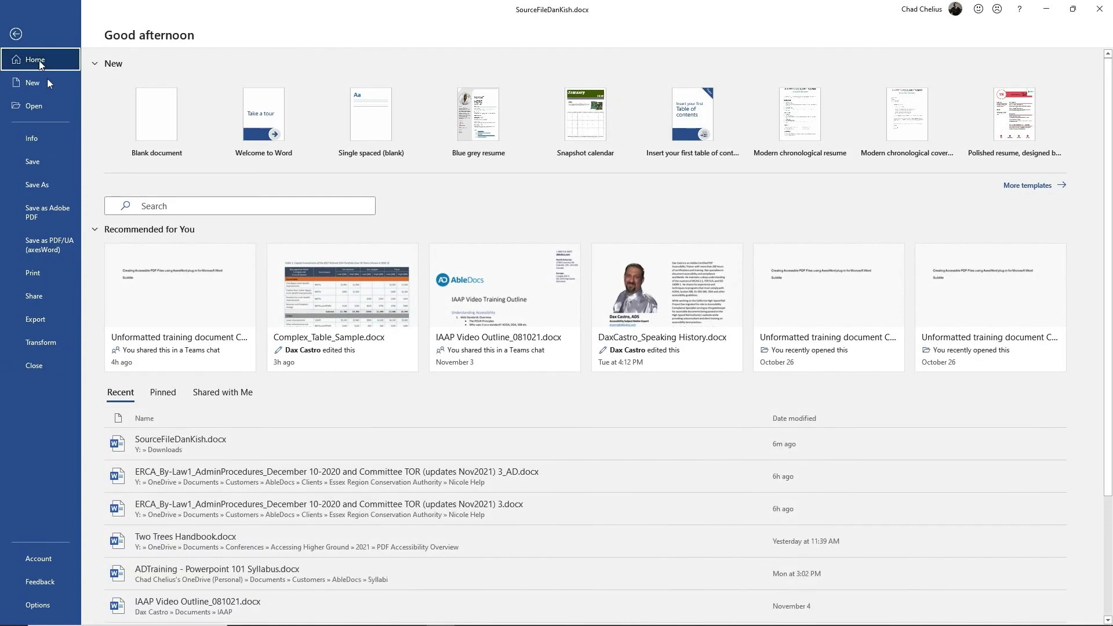
click(44, 183)
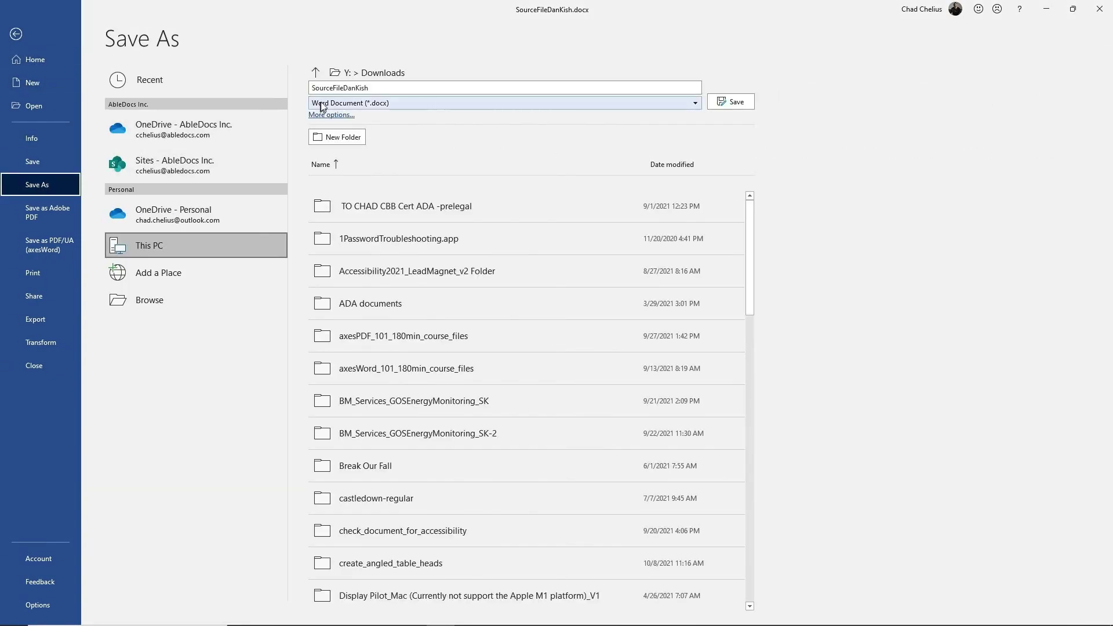
click(327, 103)
click(342, 182)
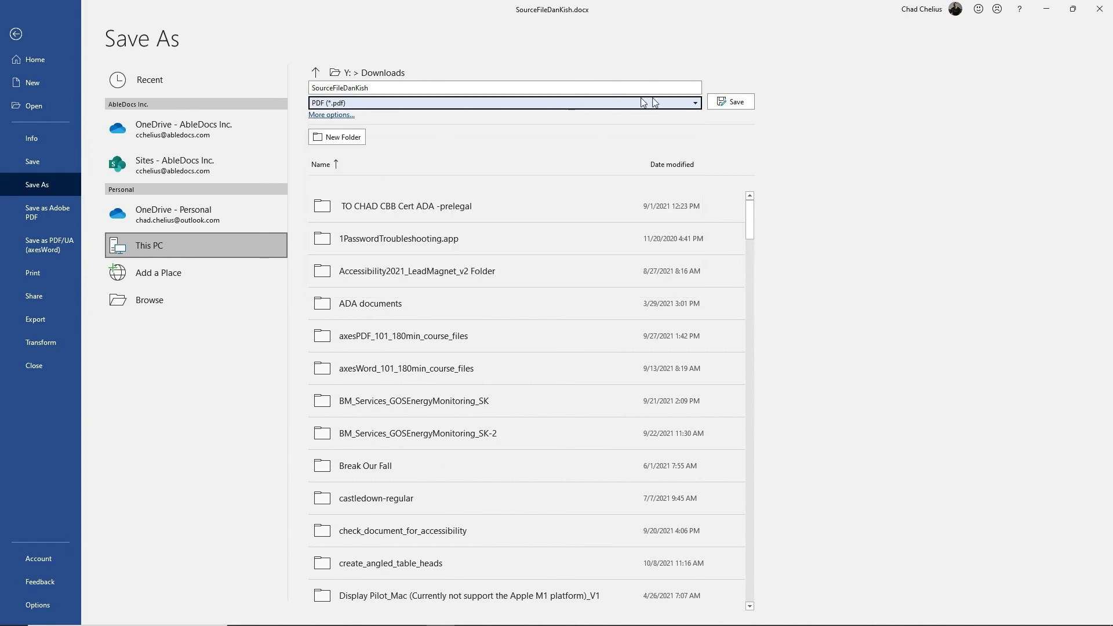
click(725, 101)
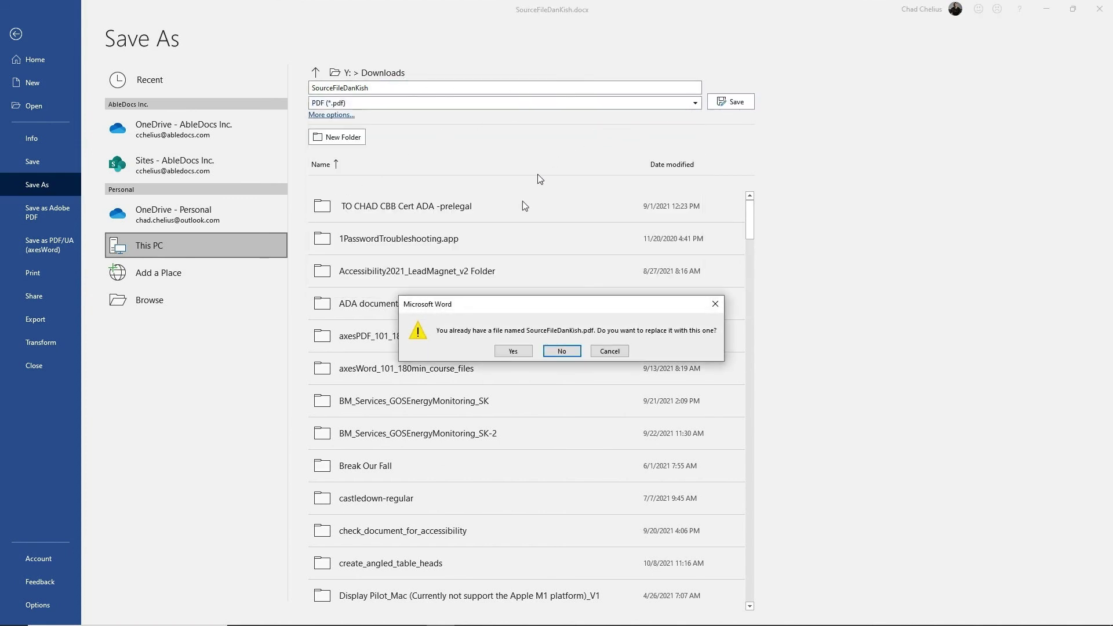
key(Tab)
key(Tab)
click(603, 346)
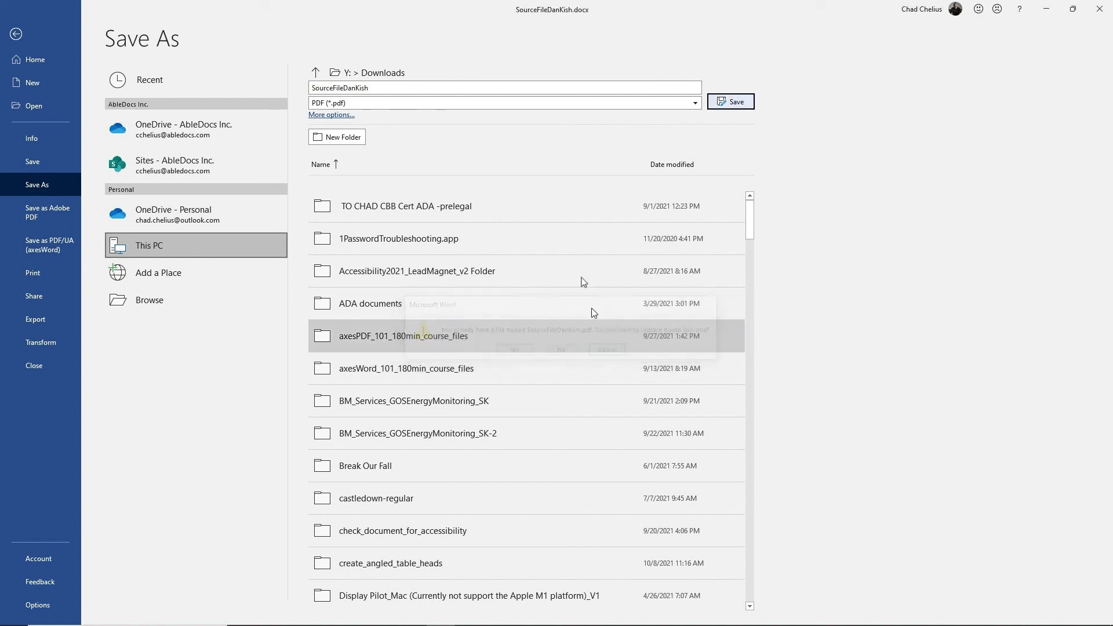
click(382, 88)
click(382, 88)
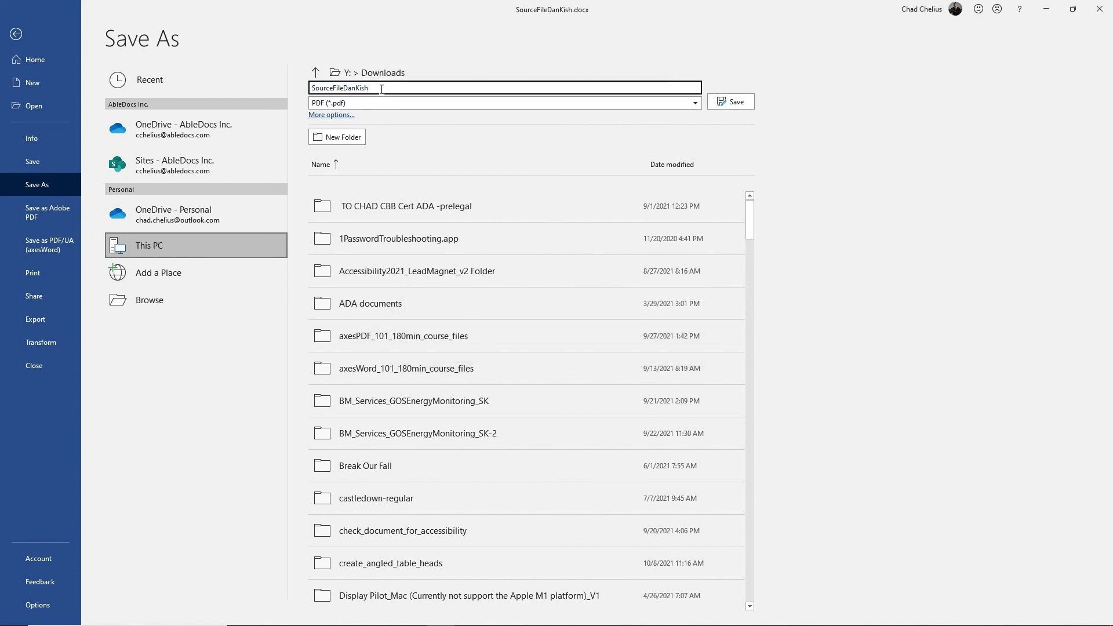
text(had2)
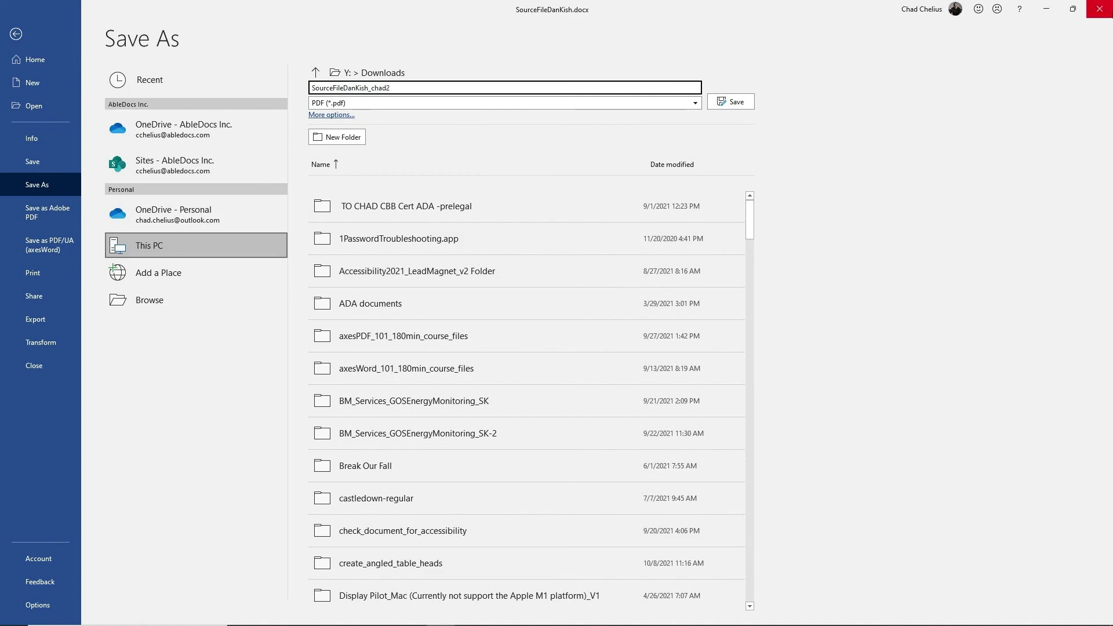
click(742, 102)
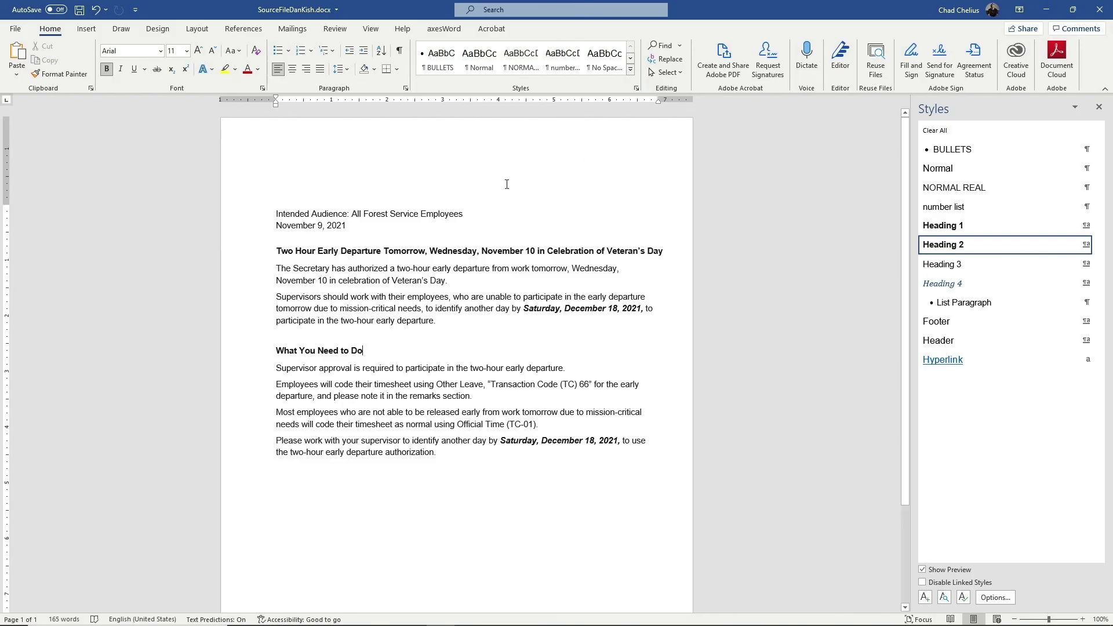
key(alt+Tab)
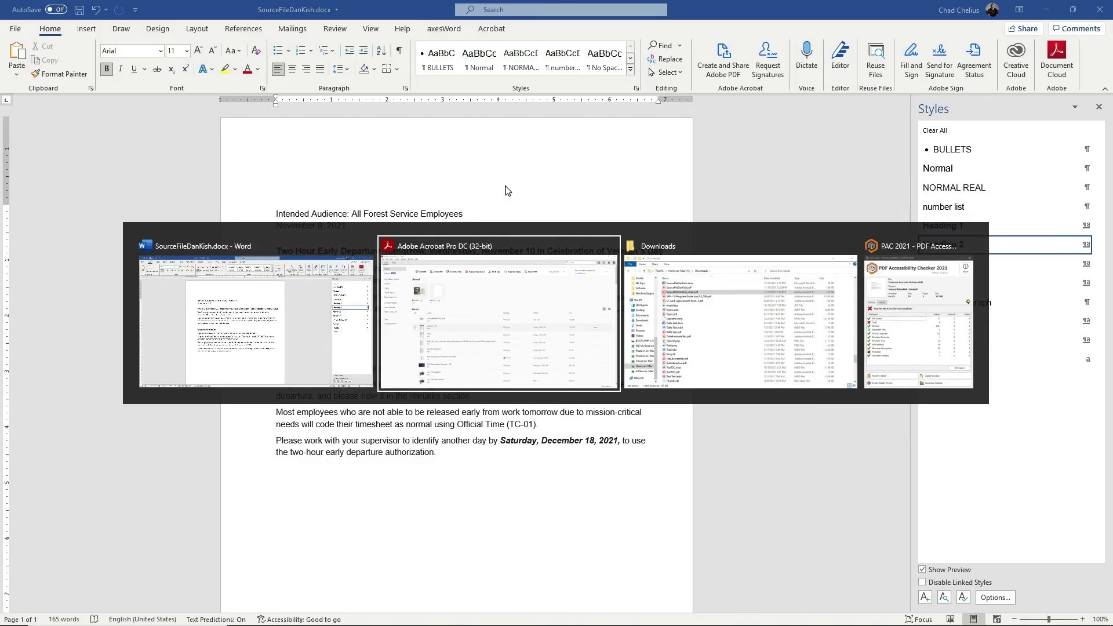
key(alt+Tab)
click(611, 115)
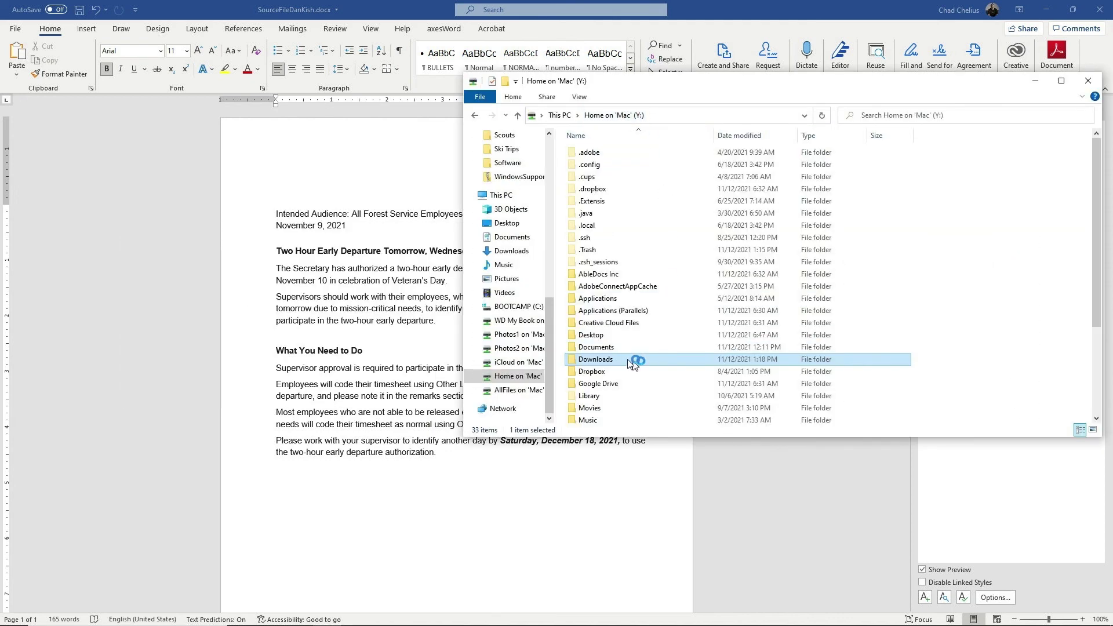
double_click(603, 360)
text(source)
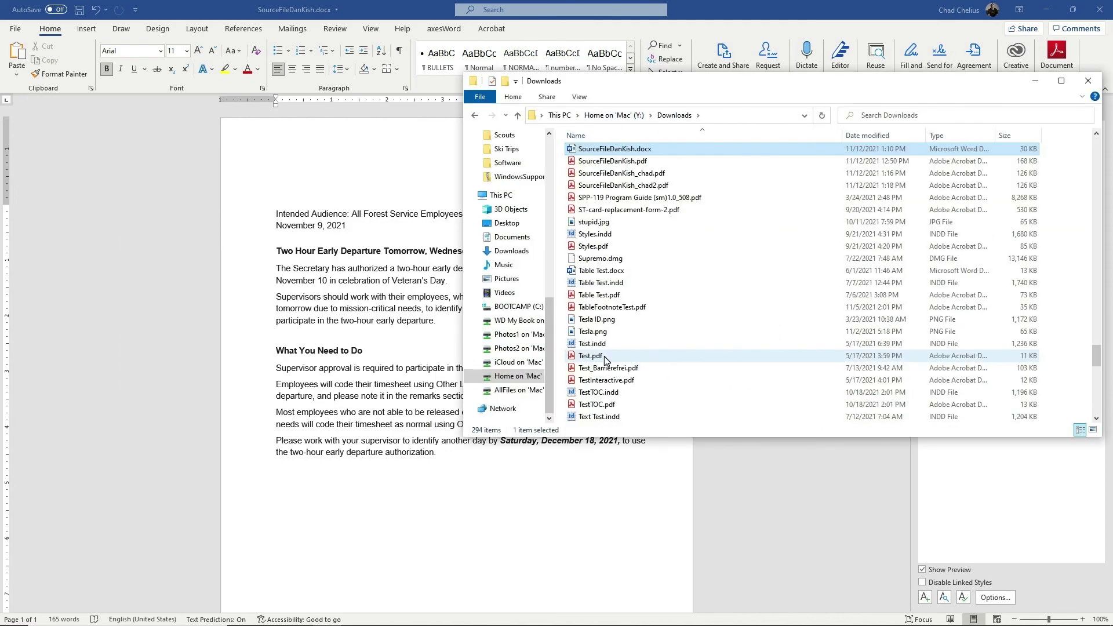
click(574, 186)
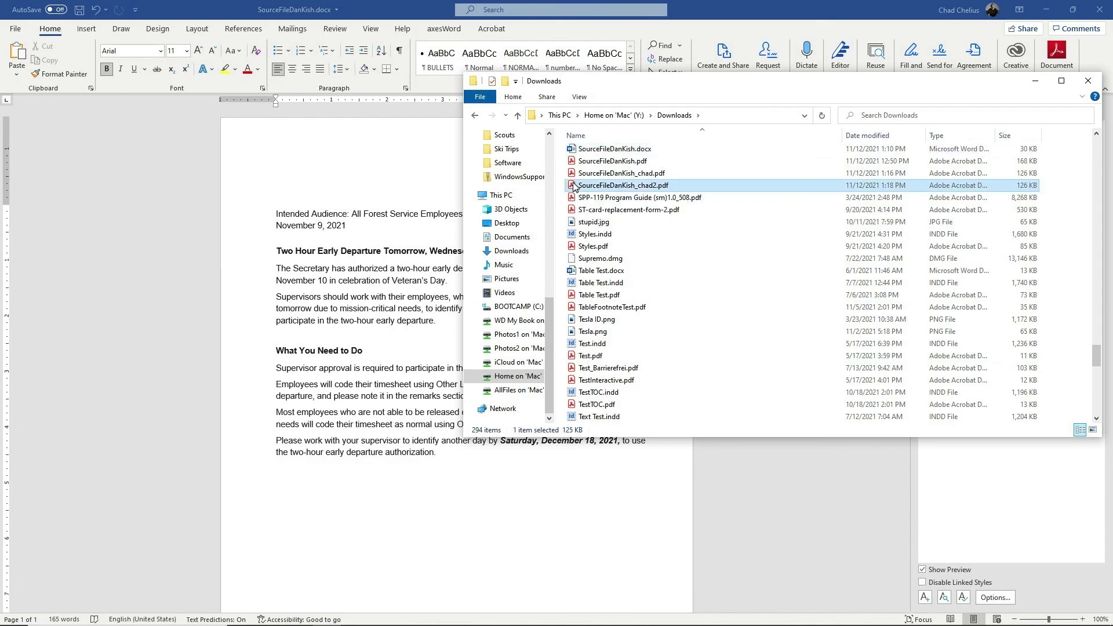
double_click(574, 186)
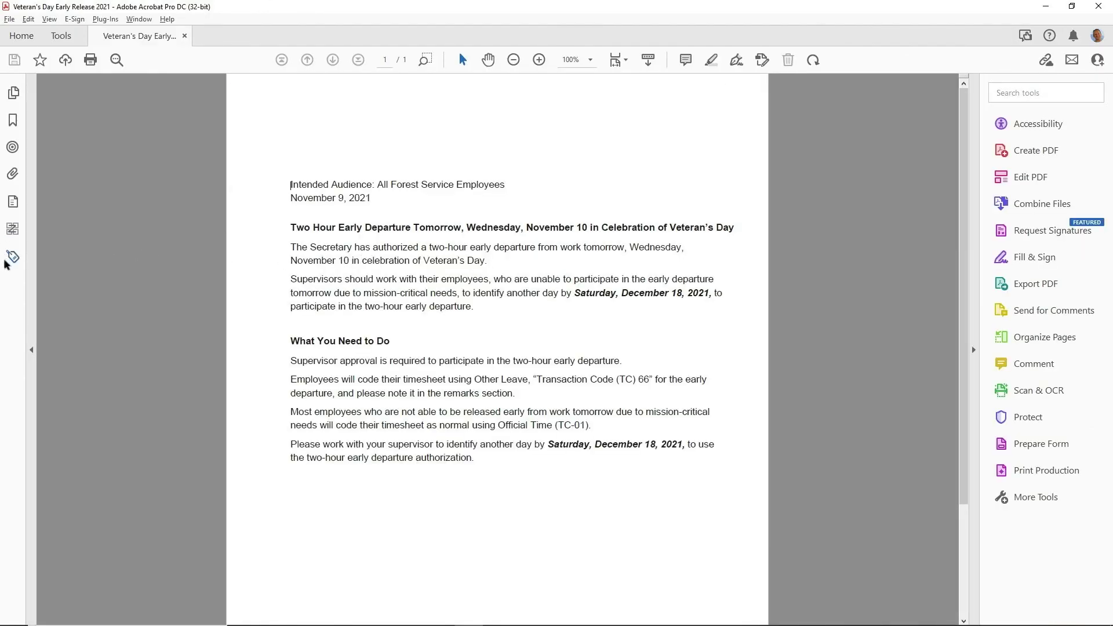
Step through the <H1> and <H2> tags in the Tags panel to find their Path elements
click(12, 257)
click(81, 170)
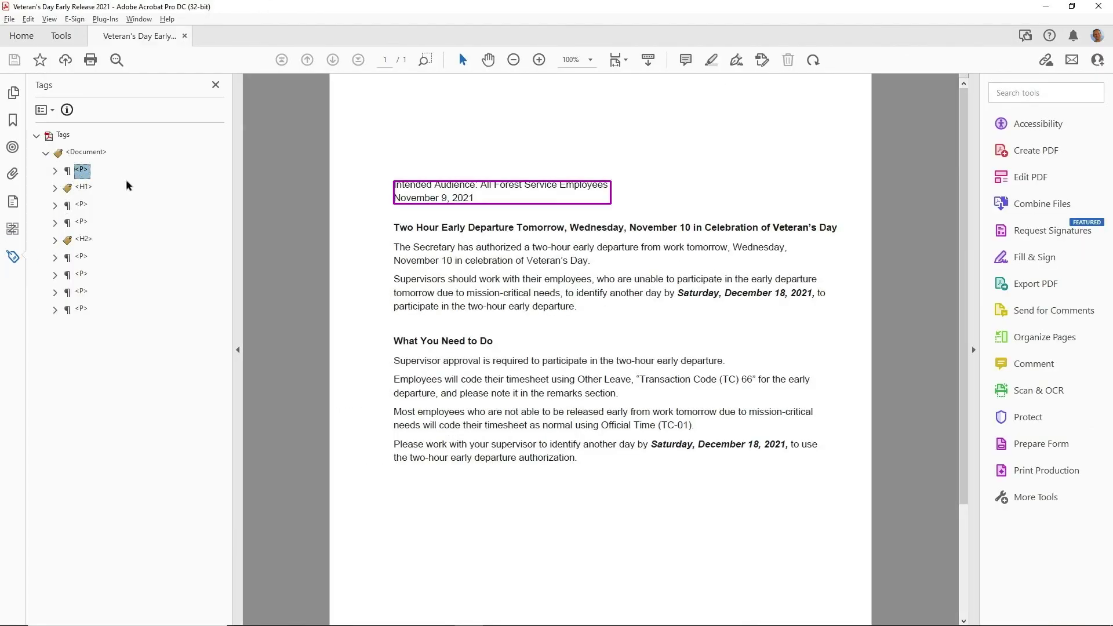
double_click(128, 187)
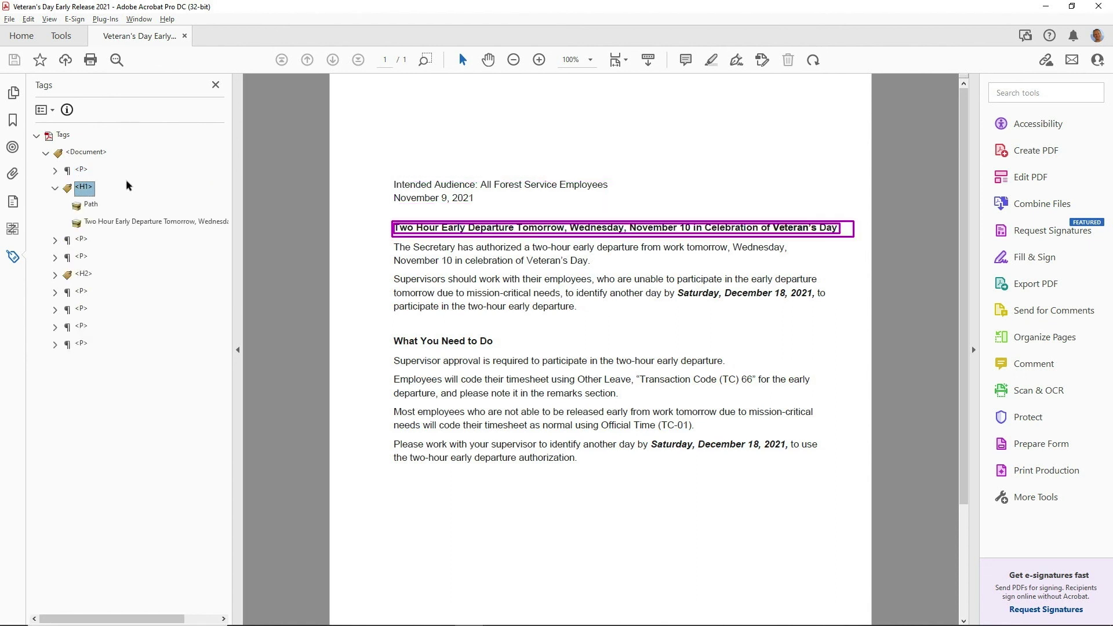
key(Down)
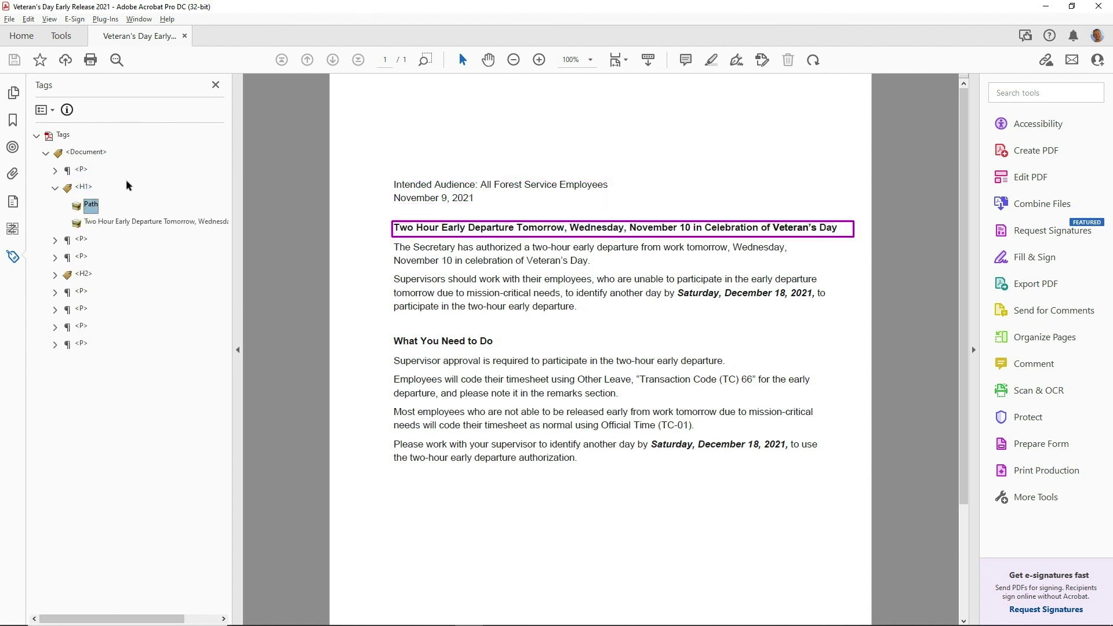
key(Down)
key(Down)
key(Down)
key(Down)
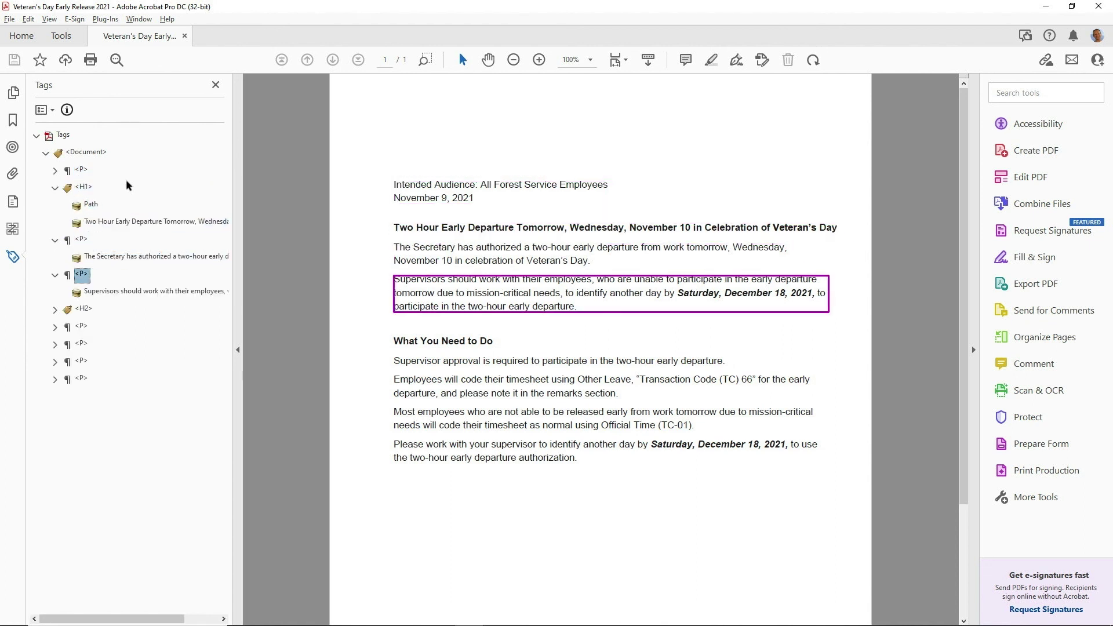
key(Down)
key(Down)
key(Down)
key(Down)
key(Down)
key(Down)
key(Down)
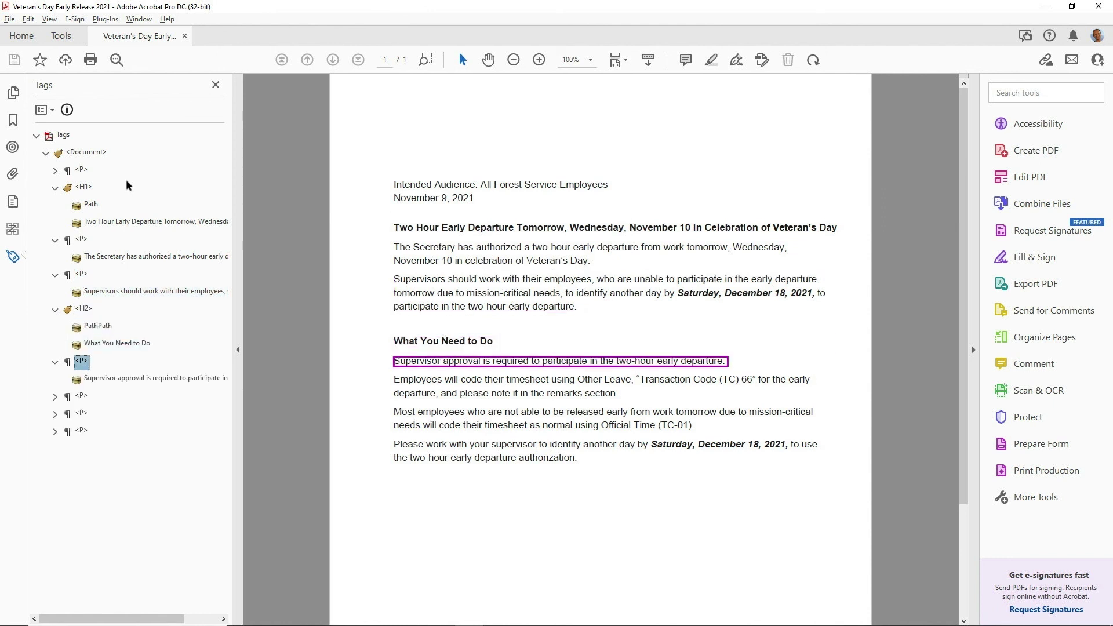
key(Down)
key(Down)
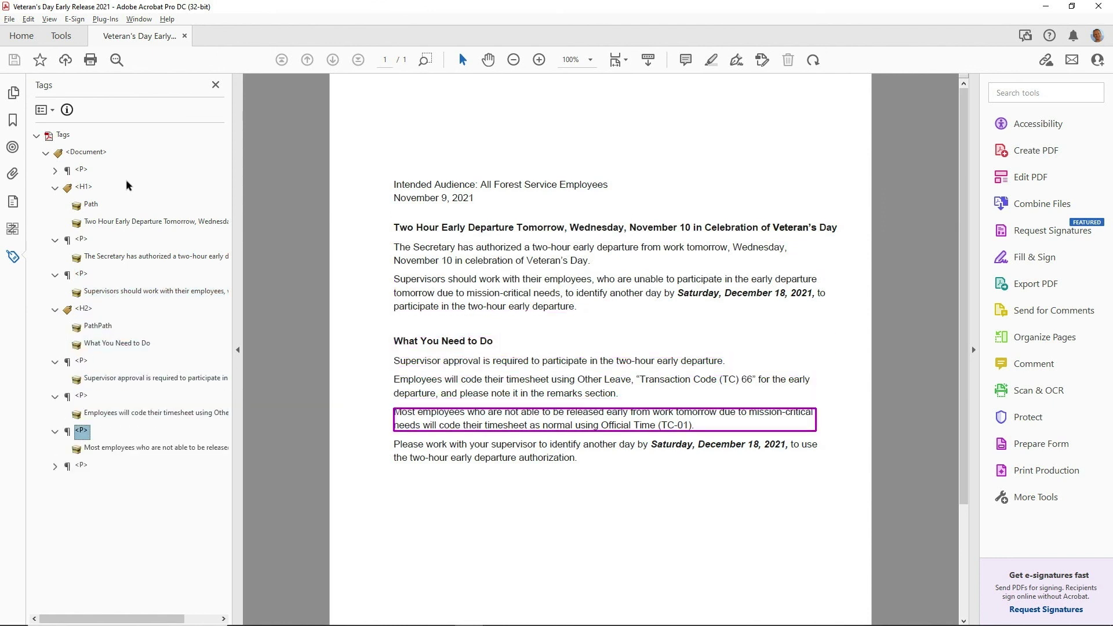
key(Up)
key(Up)
key(Up)
key(Up)
key(Up)
key(Up)
key(Up)
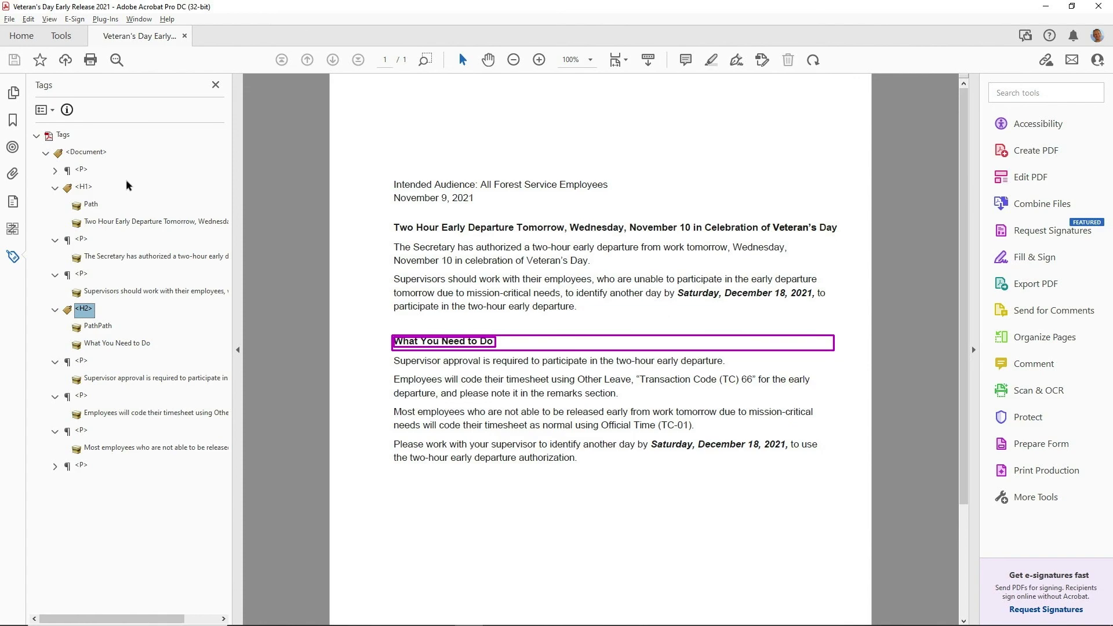
key(alt+Tab)
key(alt+Tab)
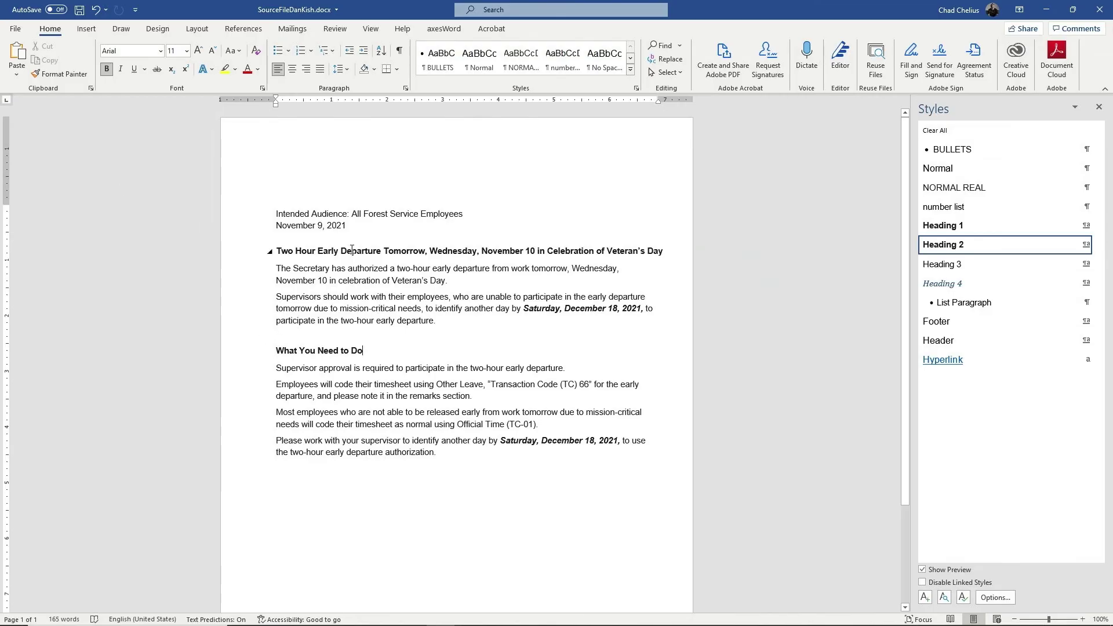
Check which styles the first heading and the What You Need to Do heading use
click(351, 250)
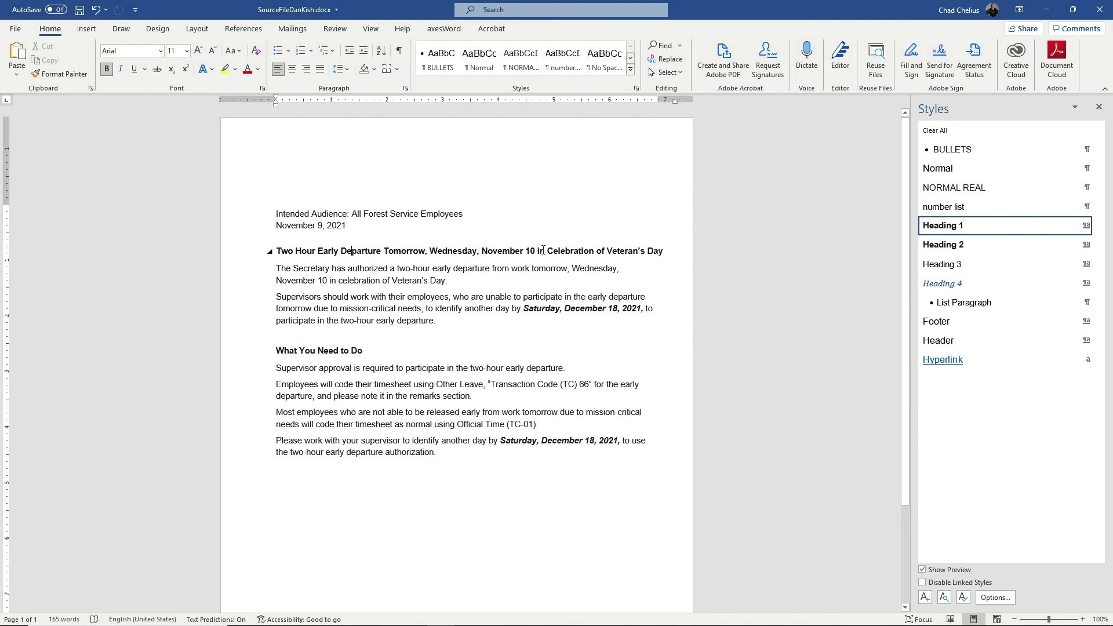
click(346, 350)
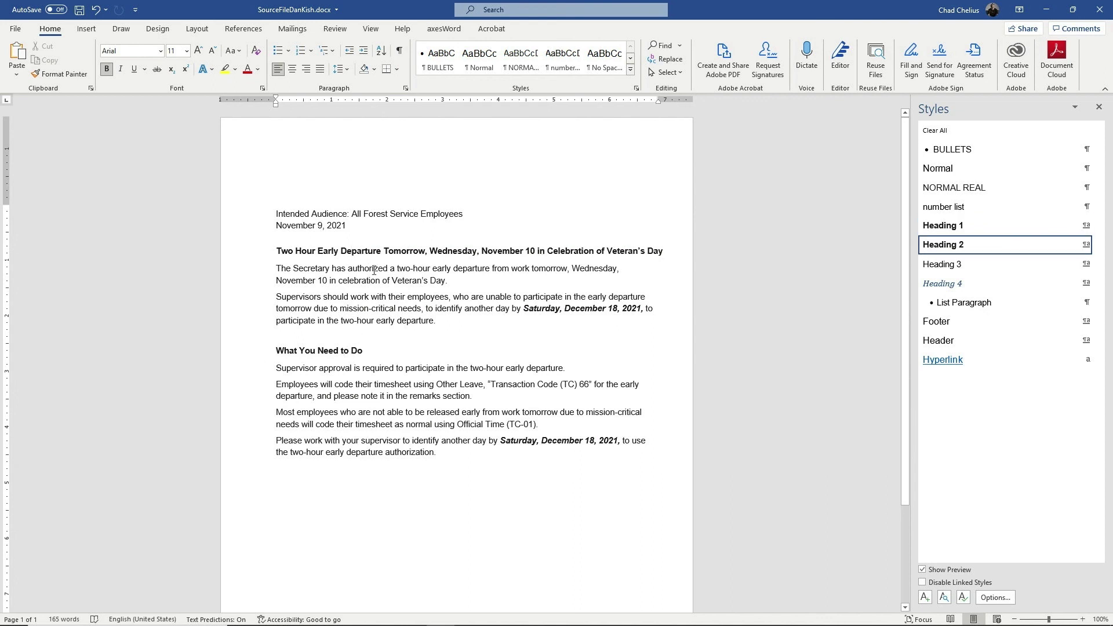
click(369, 251)
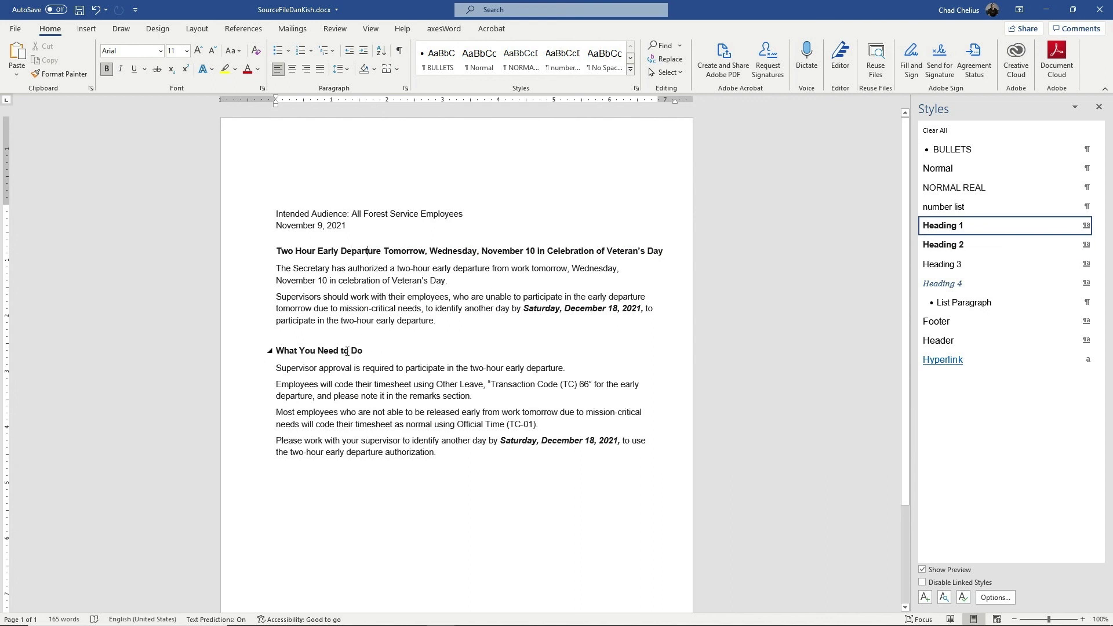
click(347, 351)
click(351, 252)
Set the Heading 1 style's paragraph shading fill to No Color
click(1098, 226)
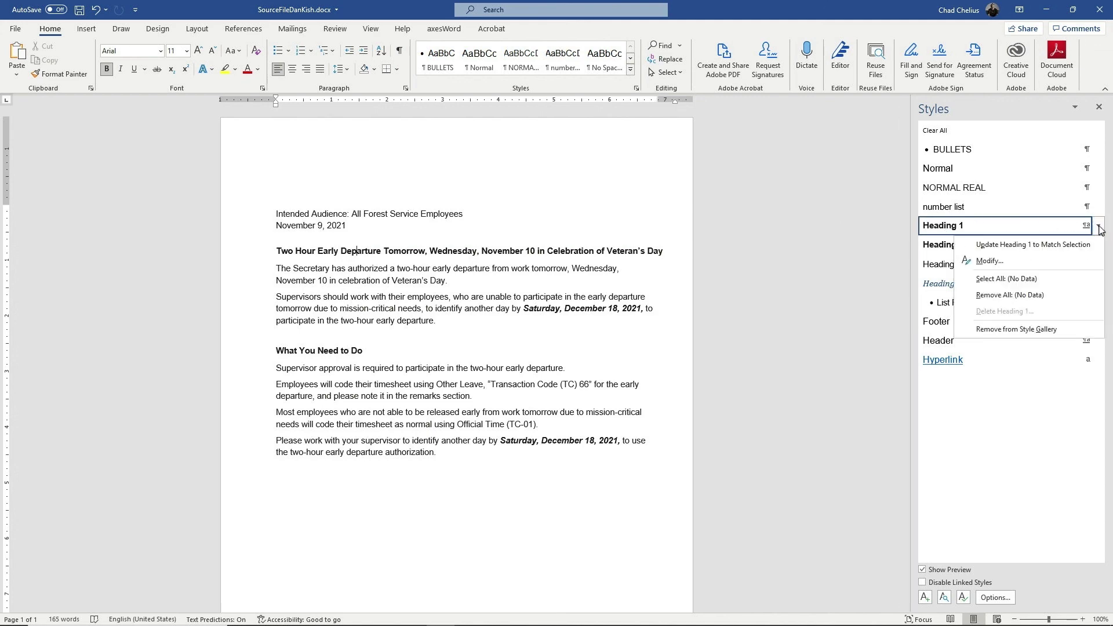
click(989, 261)
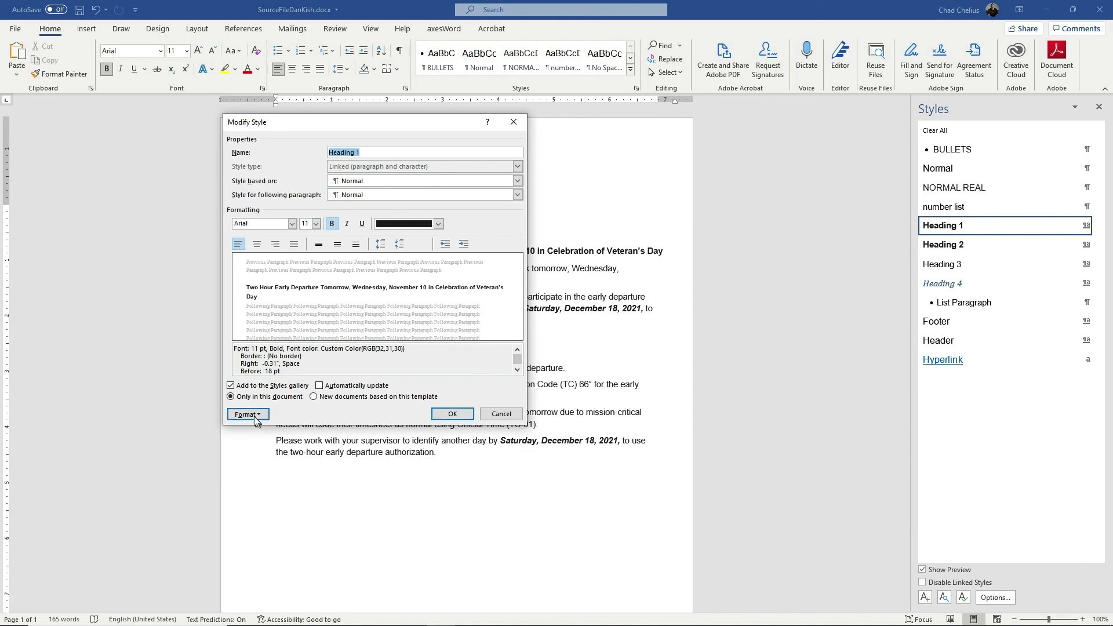
click(248, 414)
click(259, 467)
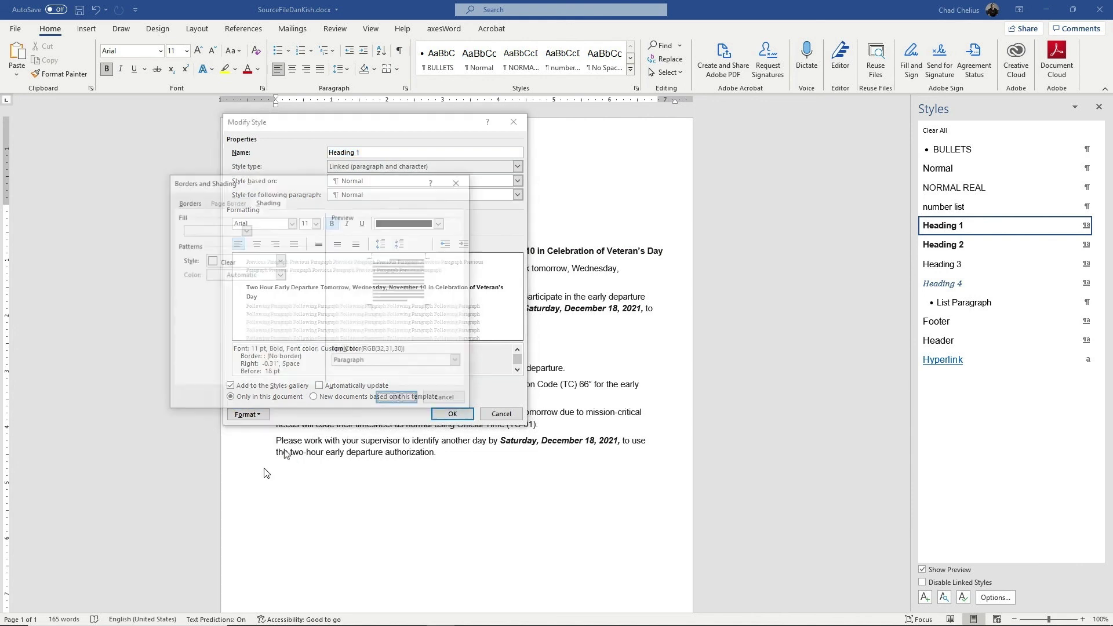
click(245, 230)
click(212, 357)
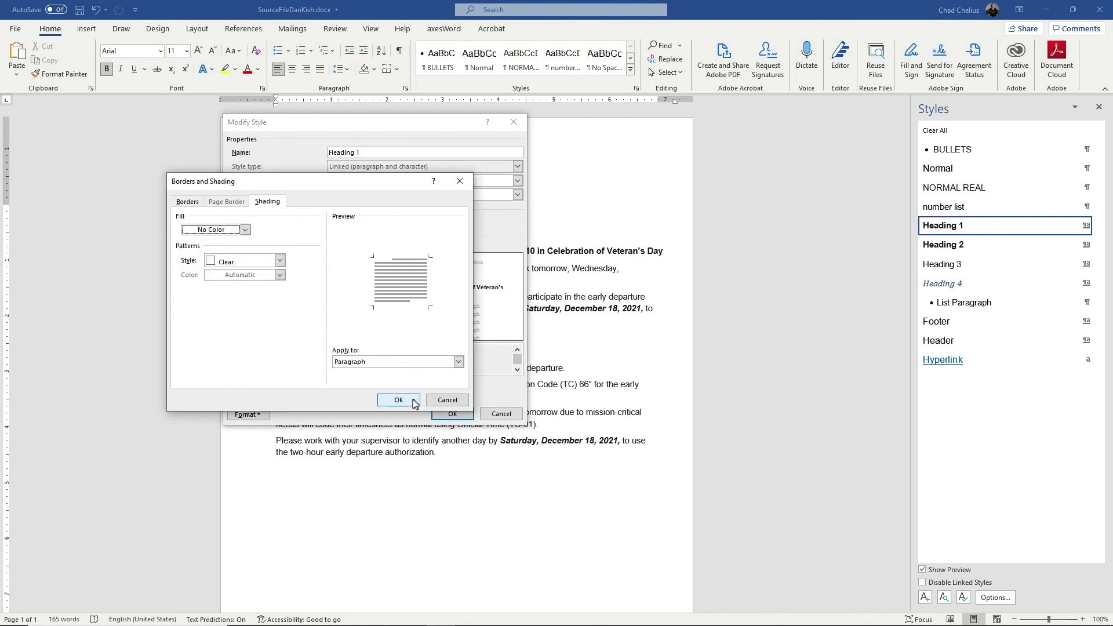
click(405, 400)
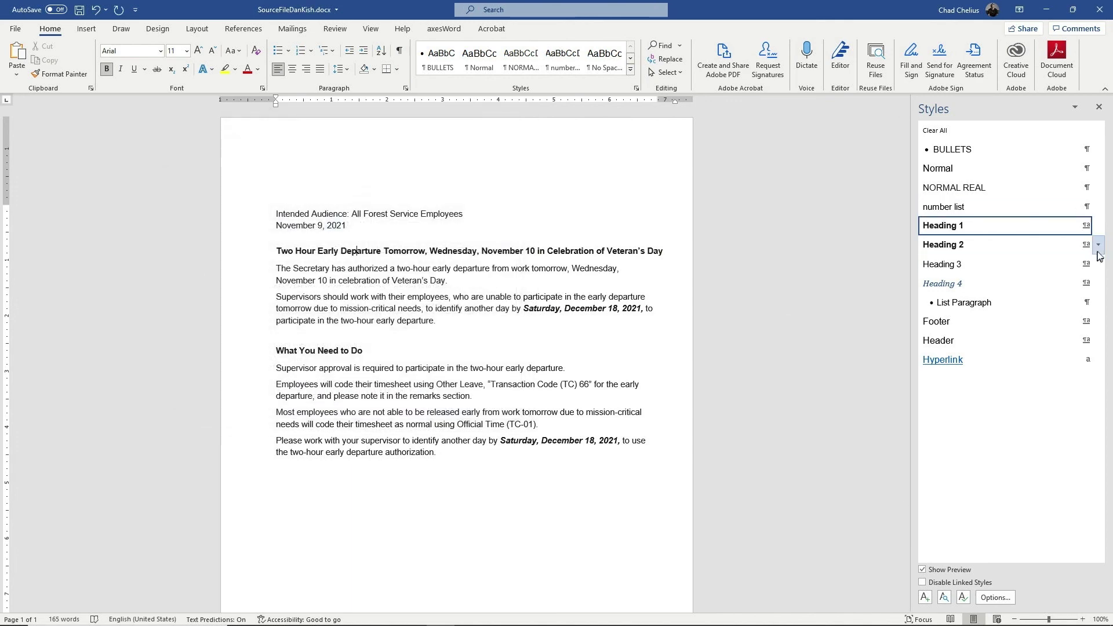
Set the Heading 2 style's paragraph shading fill to No Color and save the style
click(1097, 244)
click(994, 282)
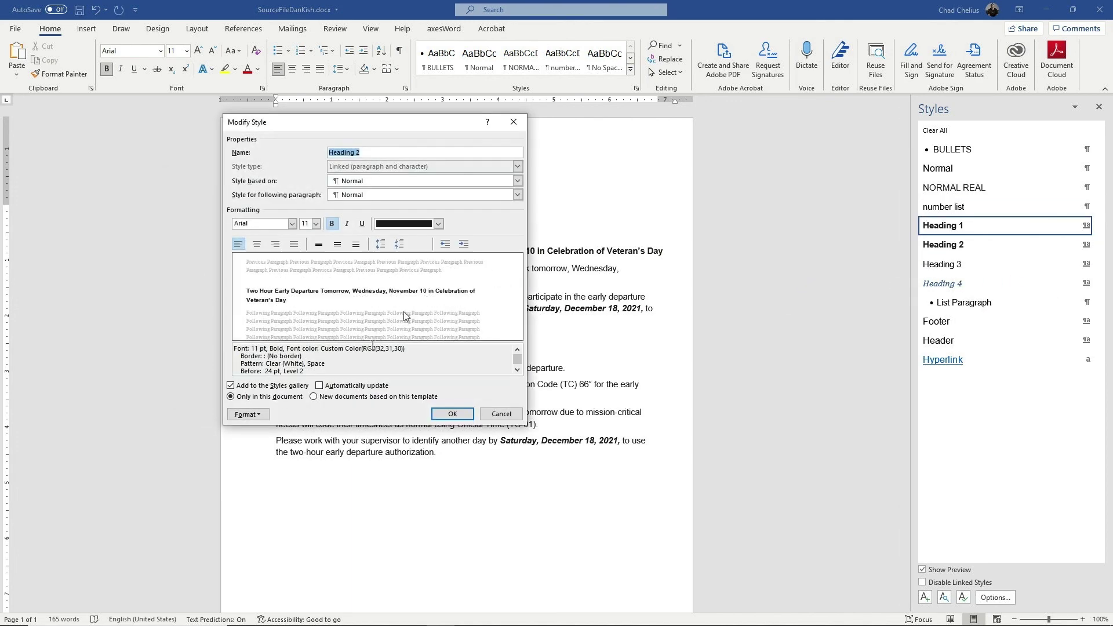
click(248, 414)
click(263, 466)
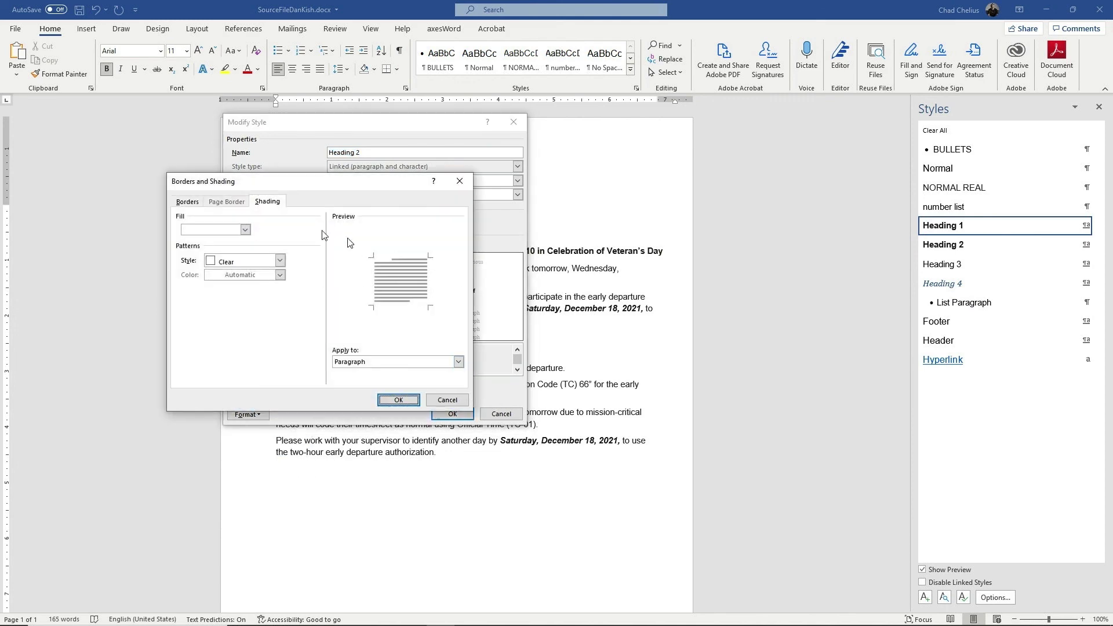
click(245, 230)
click(216, 357)
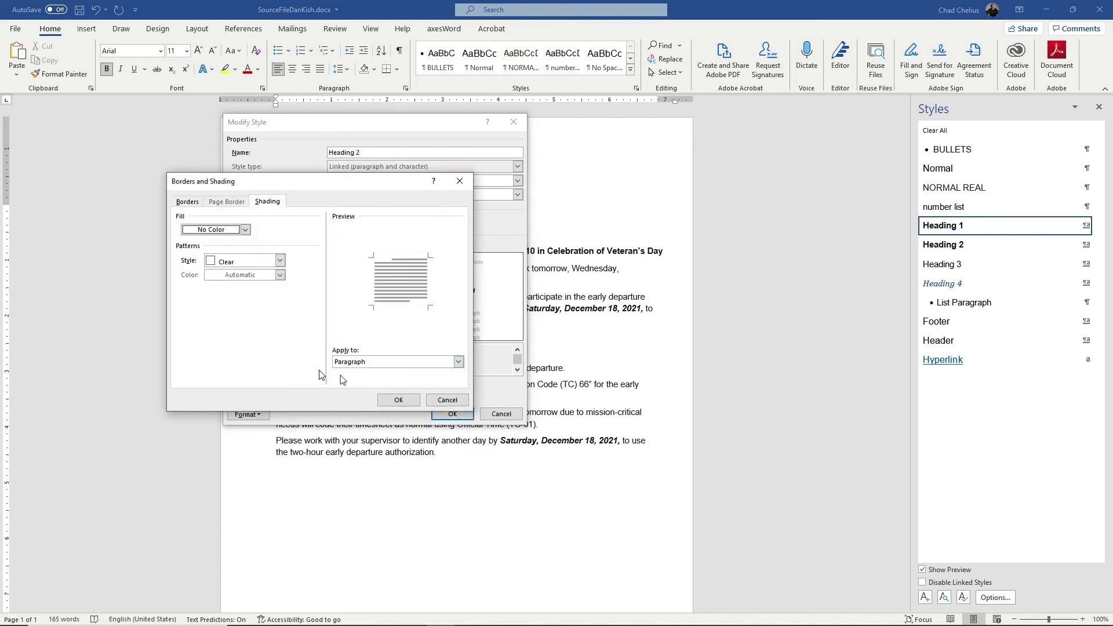
click(398, 399)
click(452, 414)
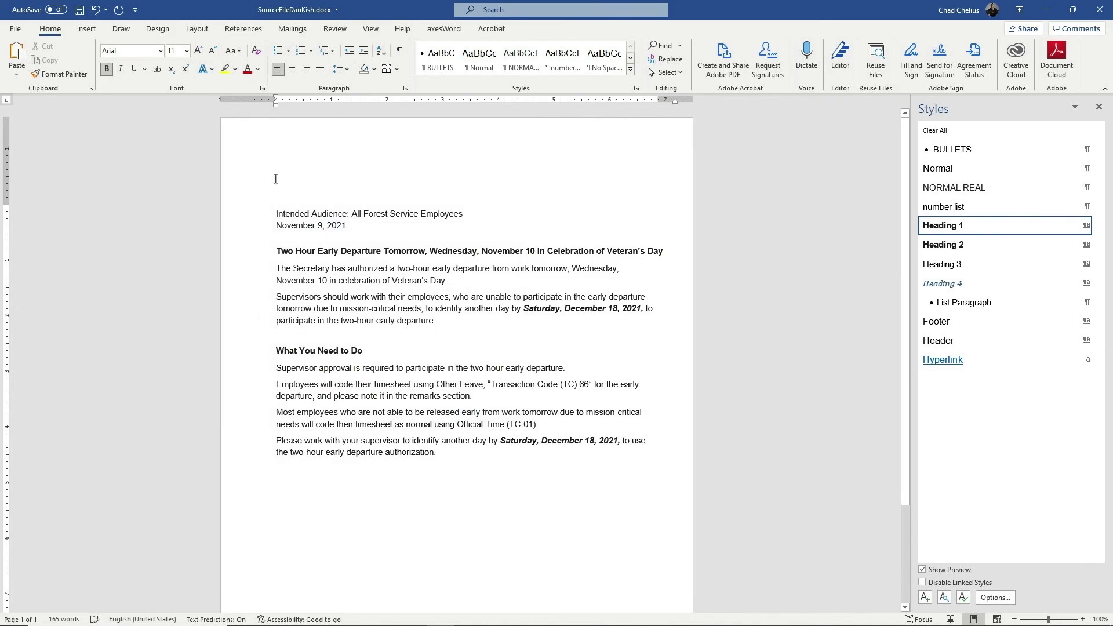
Save a copy of the memo as a PDF with '_chad2' appended to the file name
click(16, 29)
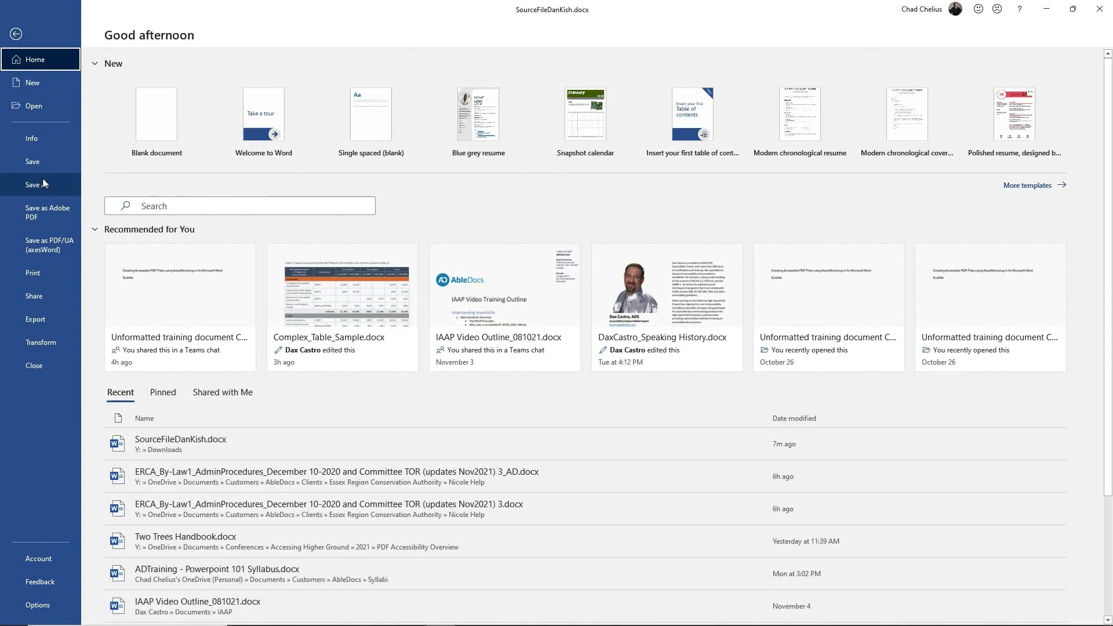
click(42, 180)
click(369, 108)
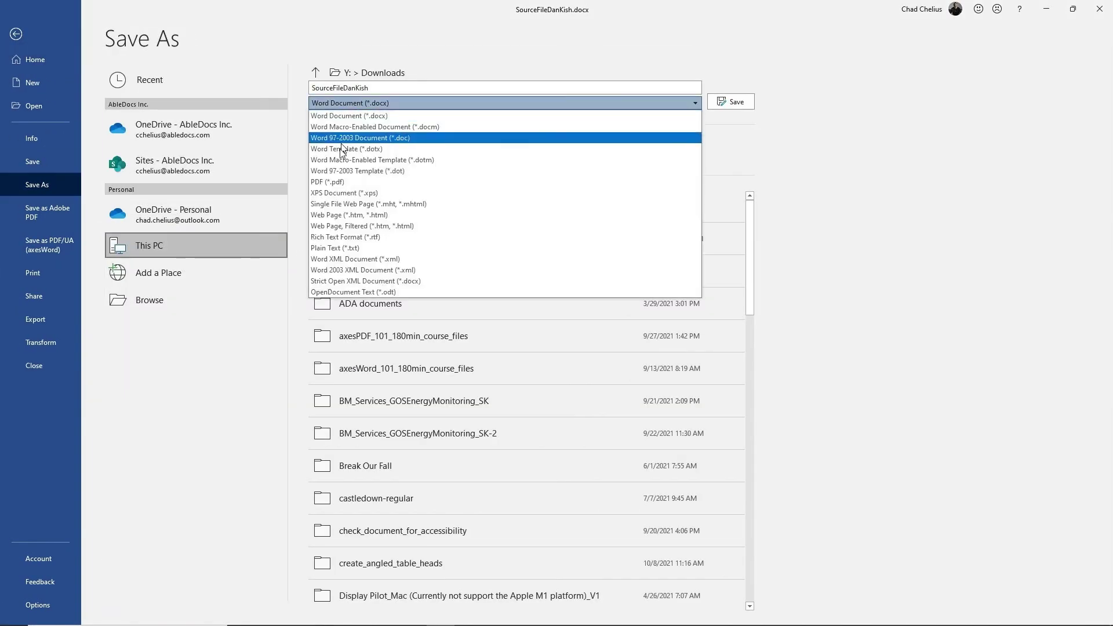
click(339, 182)
click(385, 90)
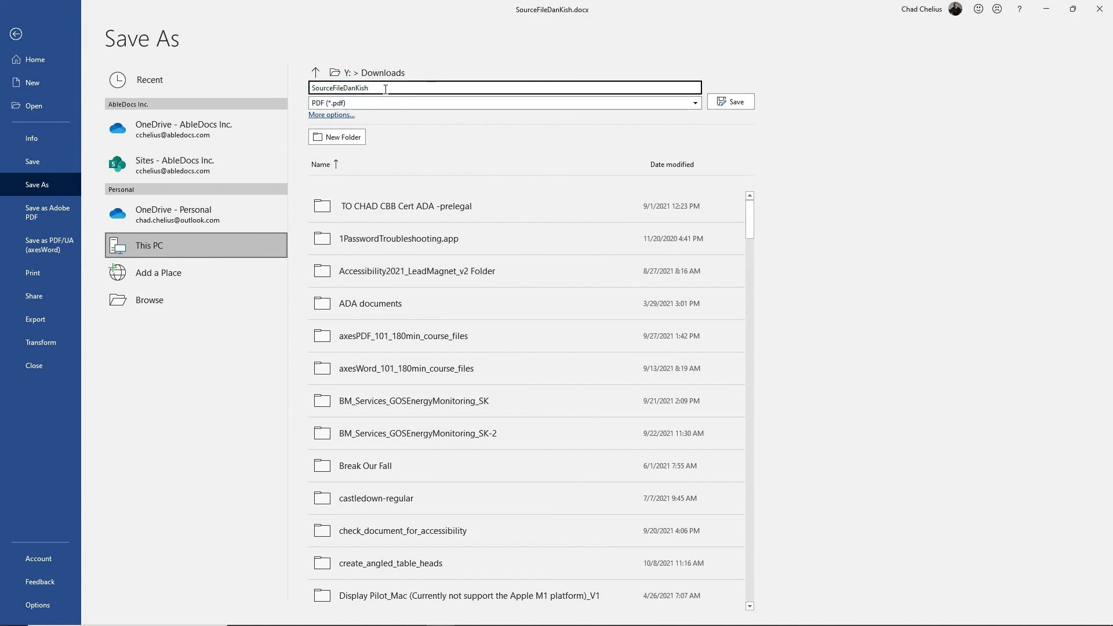
text(_chad2)
click(737, 102)
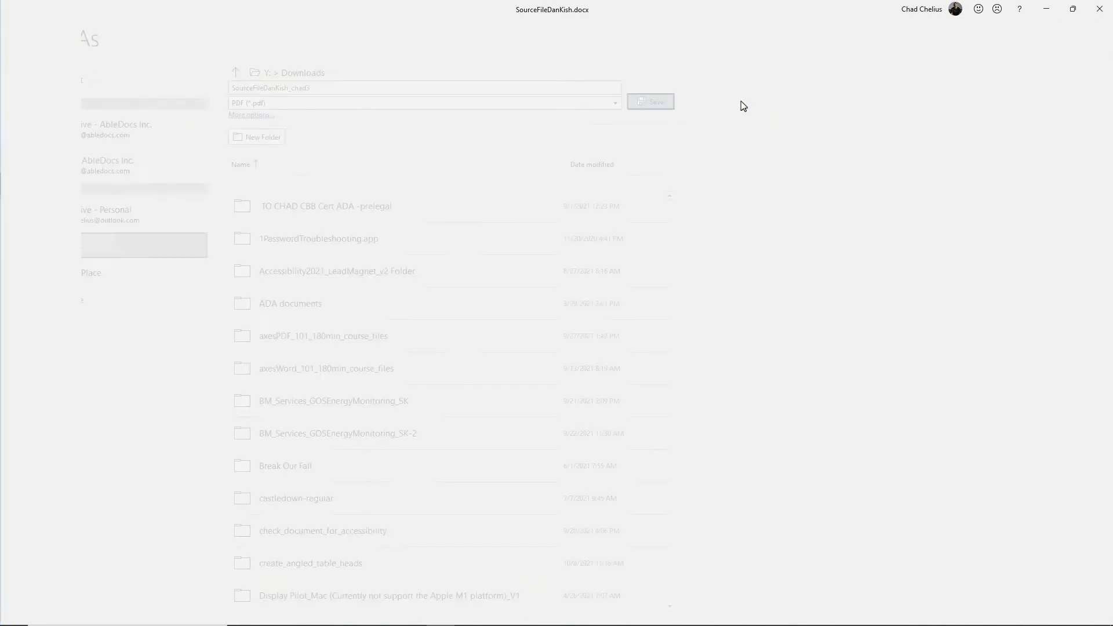
Open the newly exported PDF from the Downloads folder in Acrobat
key(alt+Tab)
key(alt+Tab)
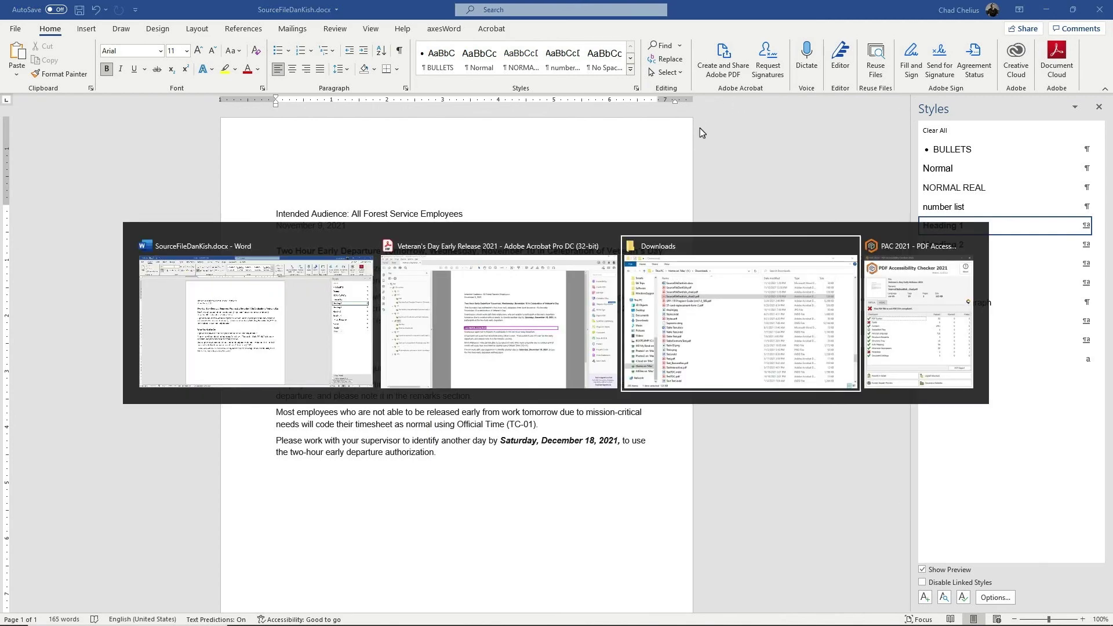
click(631, 114)
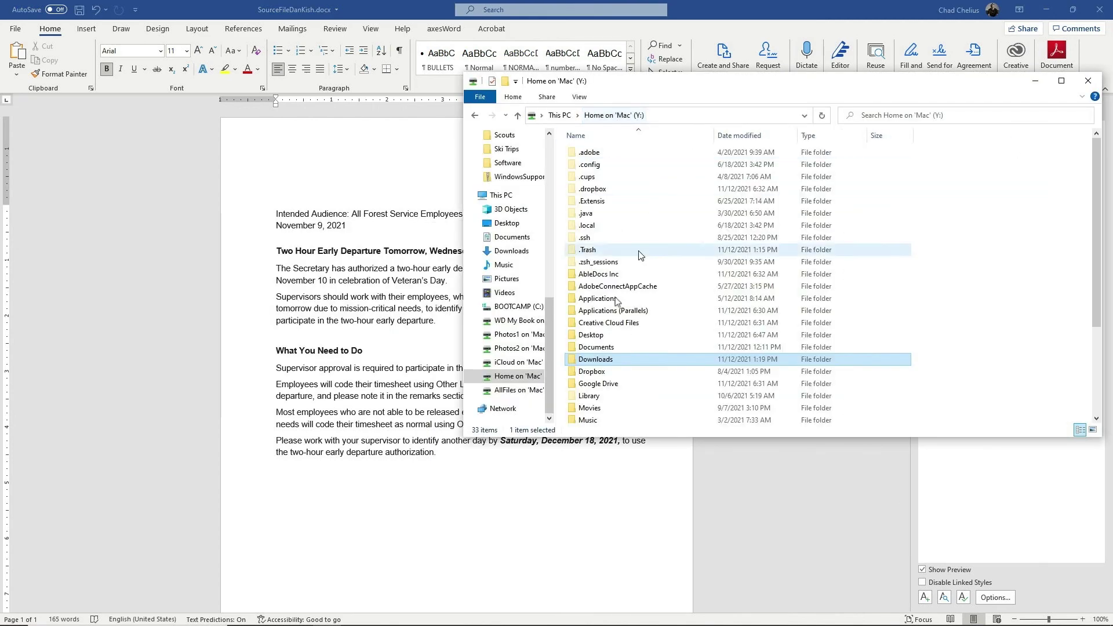
double_click(594, 363)
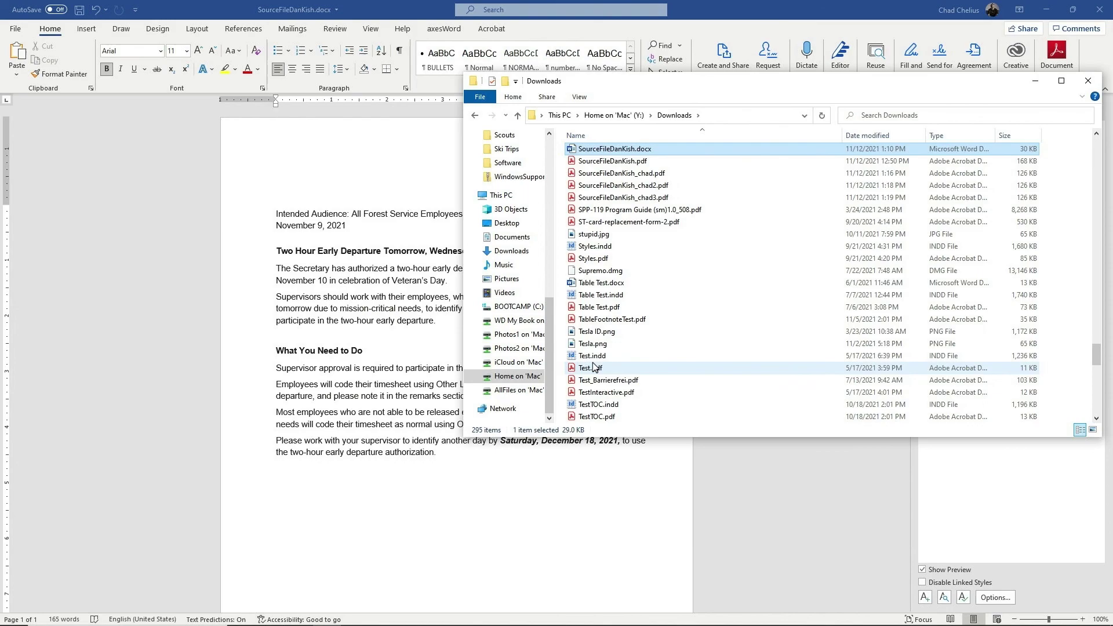
click(626, 198)
double_click(625, 198)
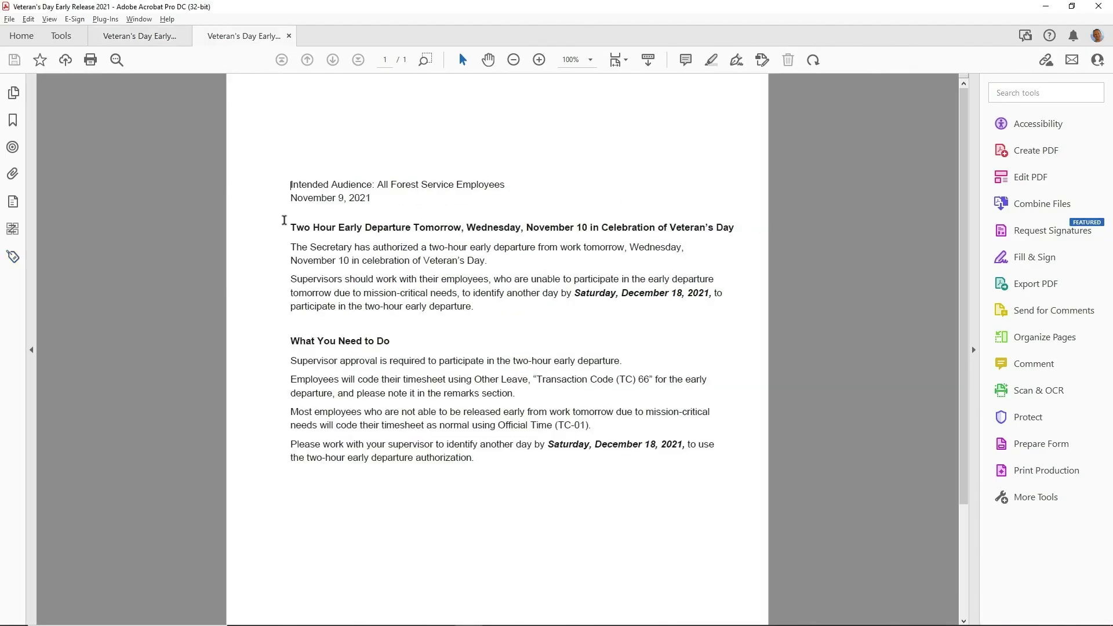
Show the document's tag tree and expand the H1 tag to inspect its contents
click(14, 256)
click(55, 170)
click(81, 171)
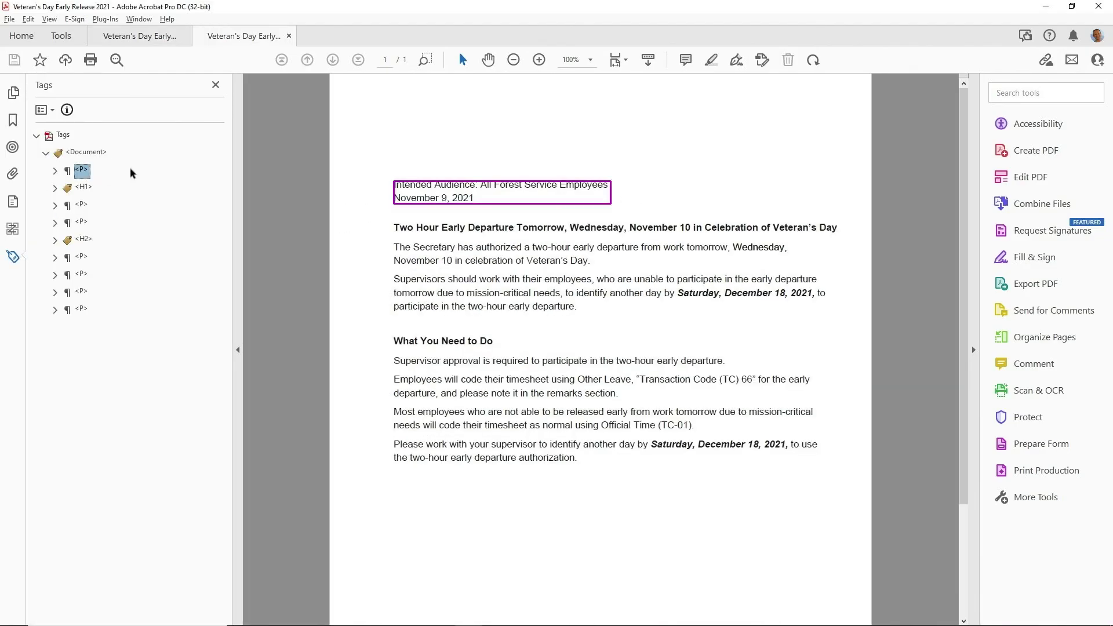
key(Down)
key(Right)
Expand the following paragraph tags and the H2 tag, revealing its Path element
key(Down)
key(Down)
key(Right)
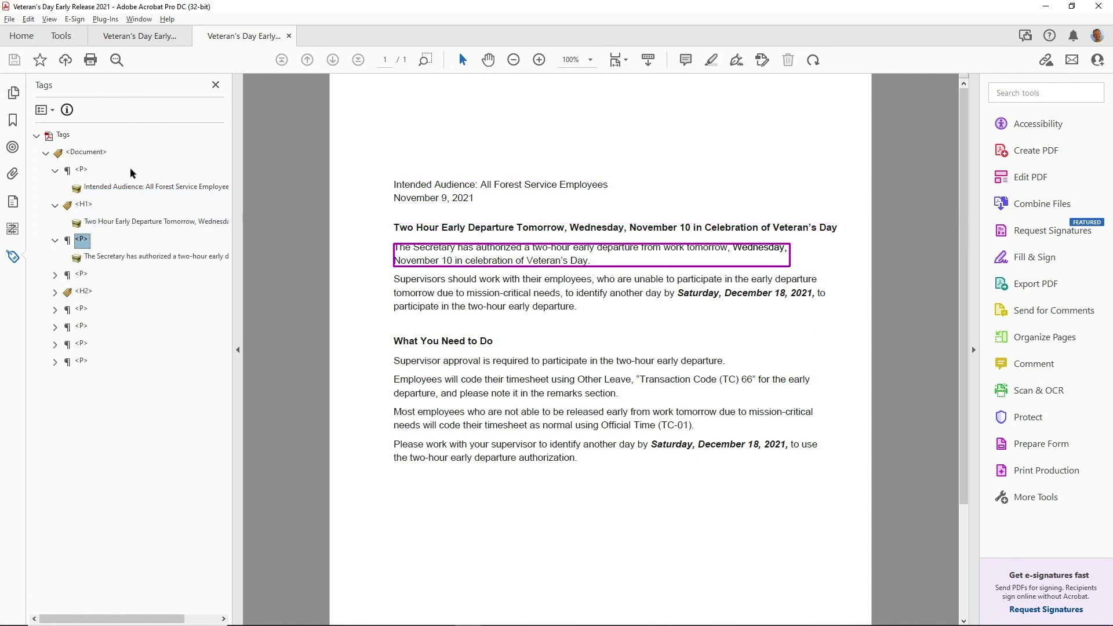
key(Down)
key(Down)
key(Right)
key(Down)
key(Down)
key(Right)
key(Down)
key(Down)
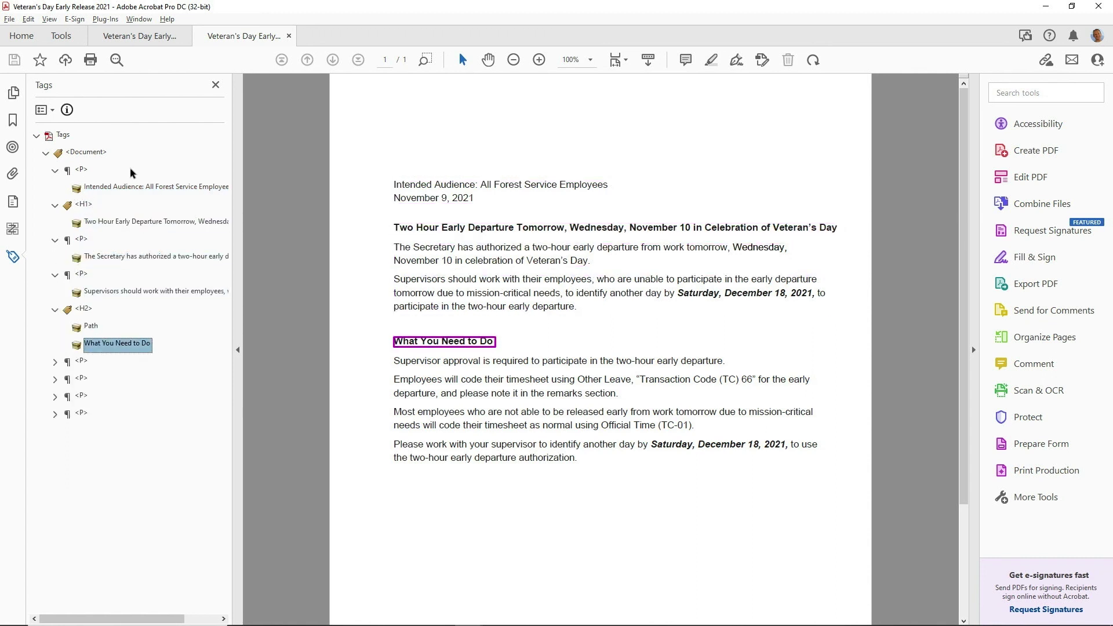
key(Up)
key(Down)
Expand the remaining paragraph tags through the final 'Please work' paragraph, then select H2
key(Down)
key(Down)
key(Right)
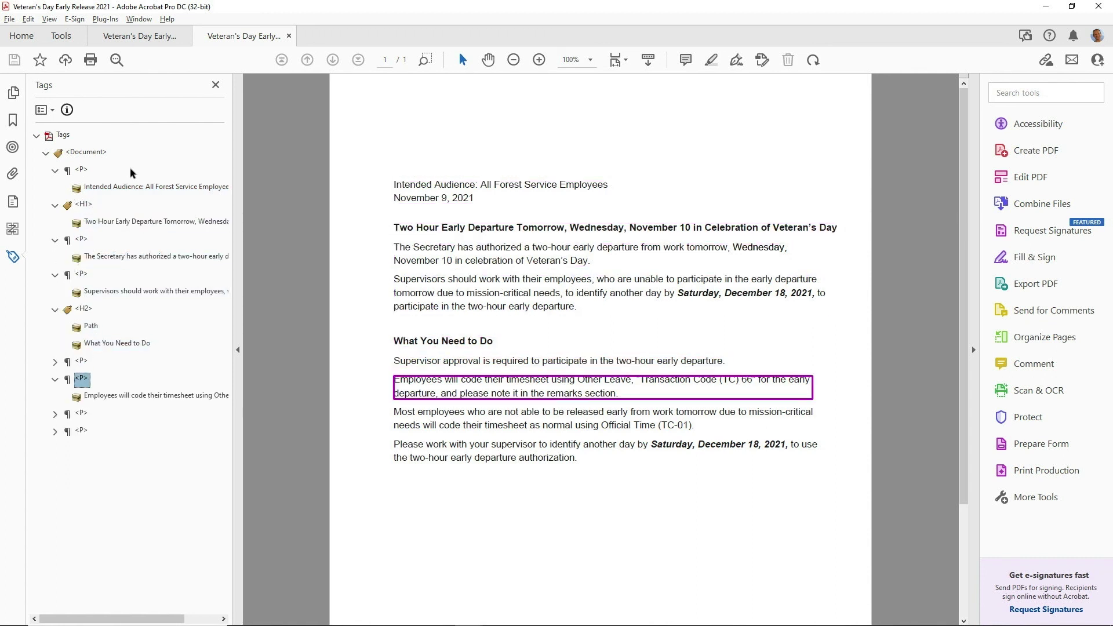
key(Up)
key(Right)
key(Down)
key(Down)
key(Down)
key(Down)
key(Right)
key(Down)
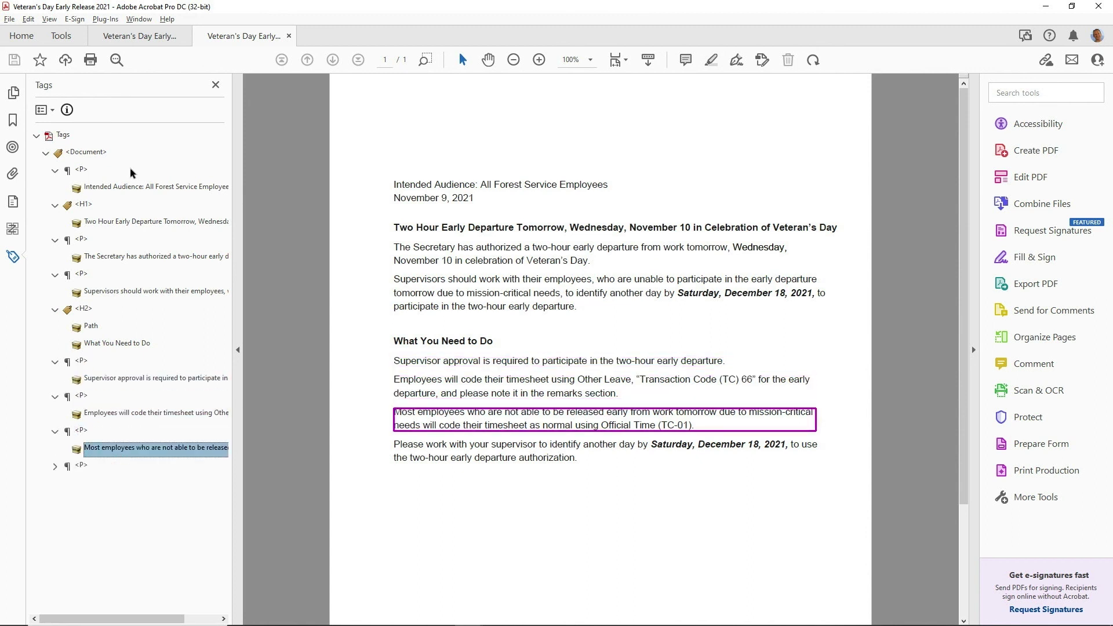
key(Down)
key(Right)
key(Up)
key(Up)
key(Up)
key(Up)
key(Up)
key(Up)
key(Up)
key(Up)
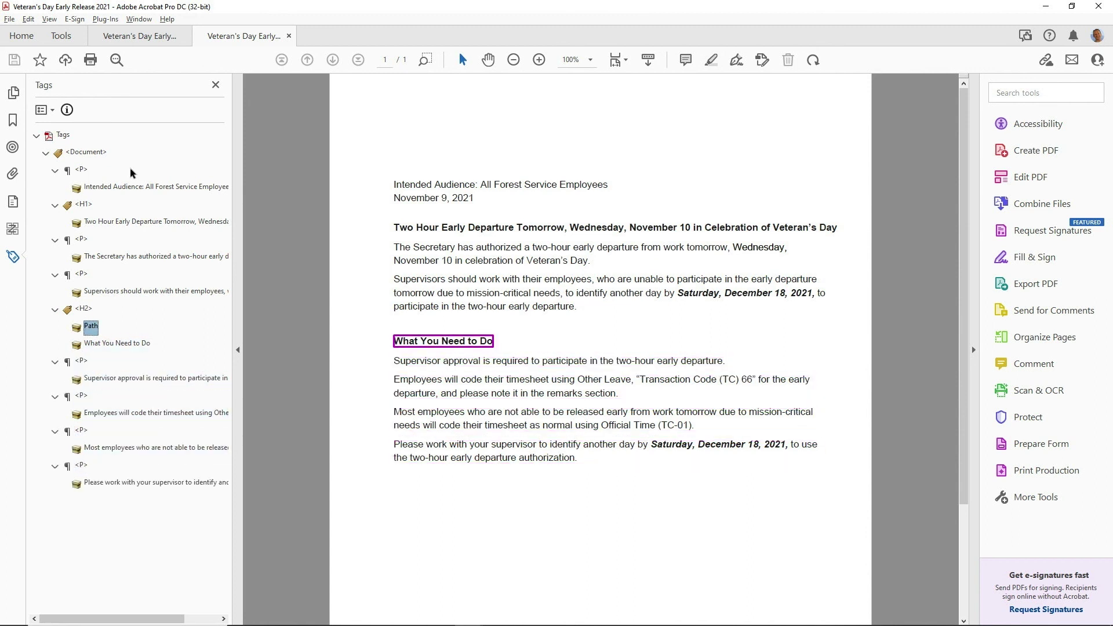
key(Up)
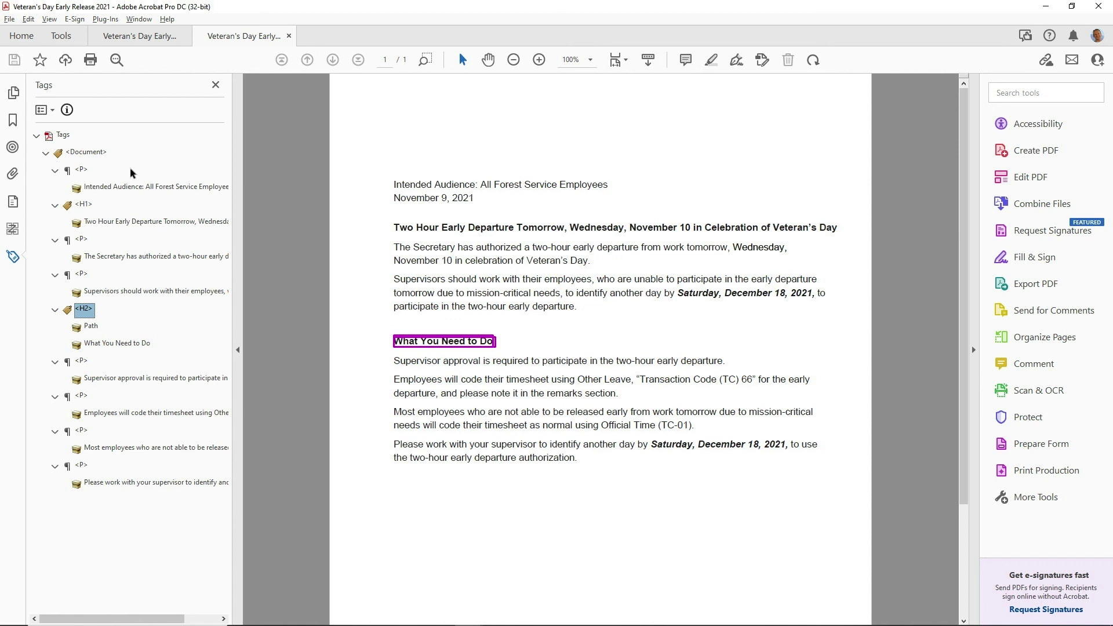